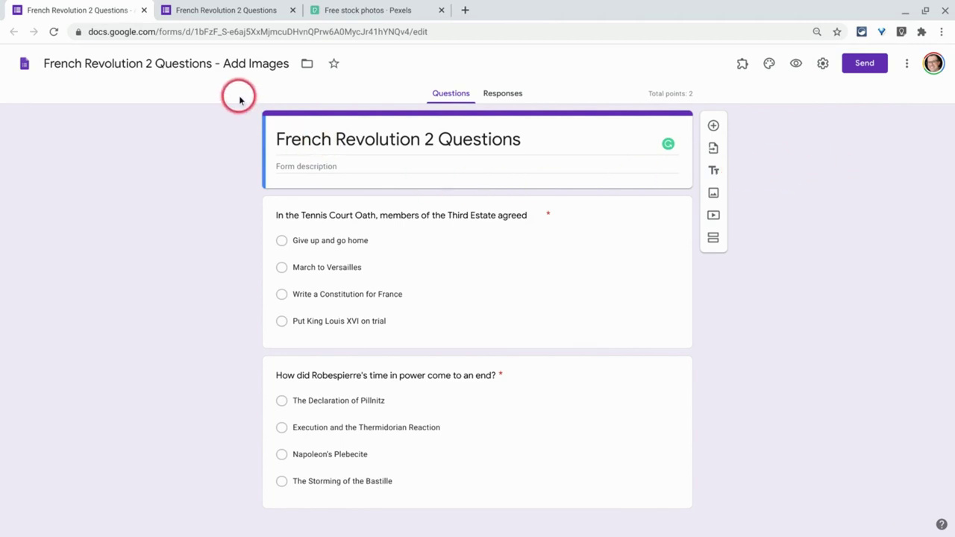
Preview the live French Revolution quiz, return to the editor, then switch to Pexels.
left_click(231, 11)
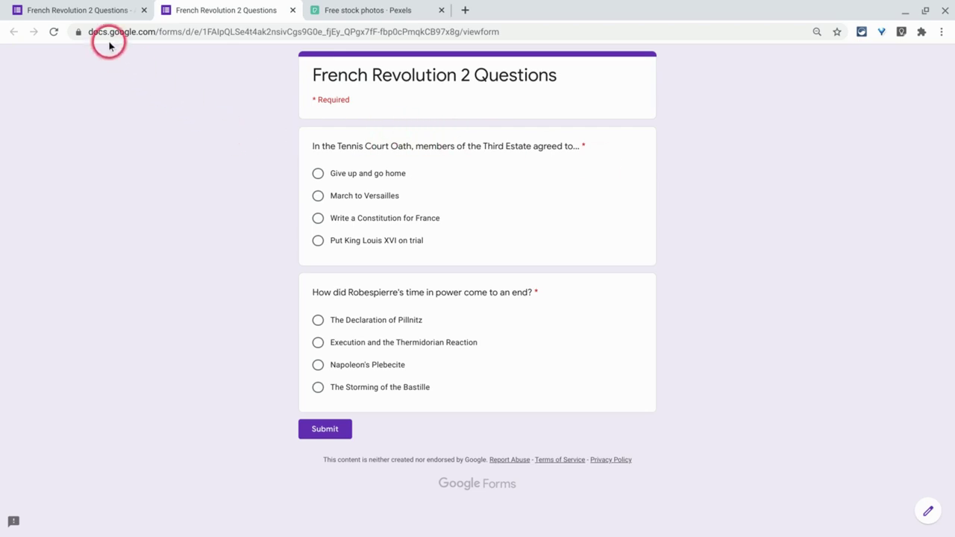
left_click(104, 11)
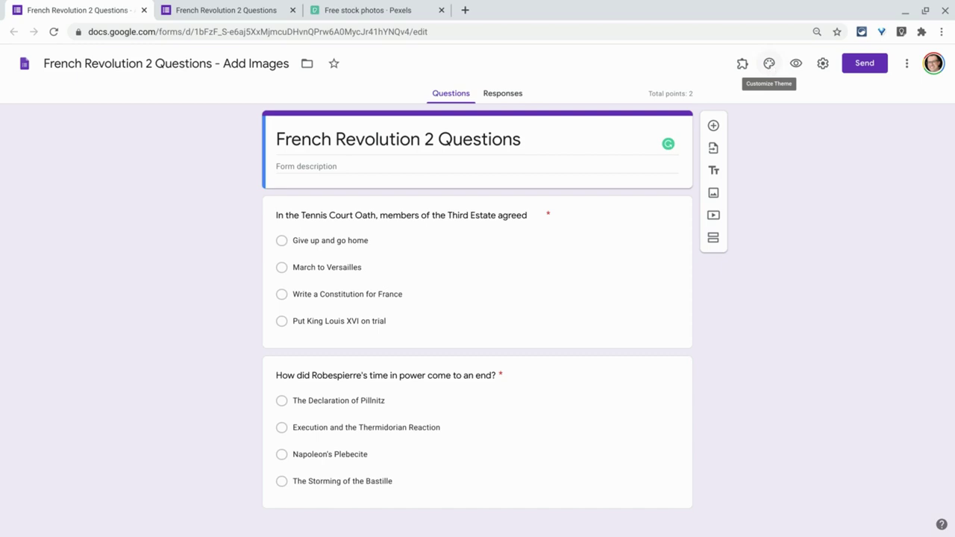
left_click(375, 11)
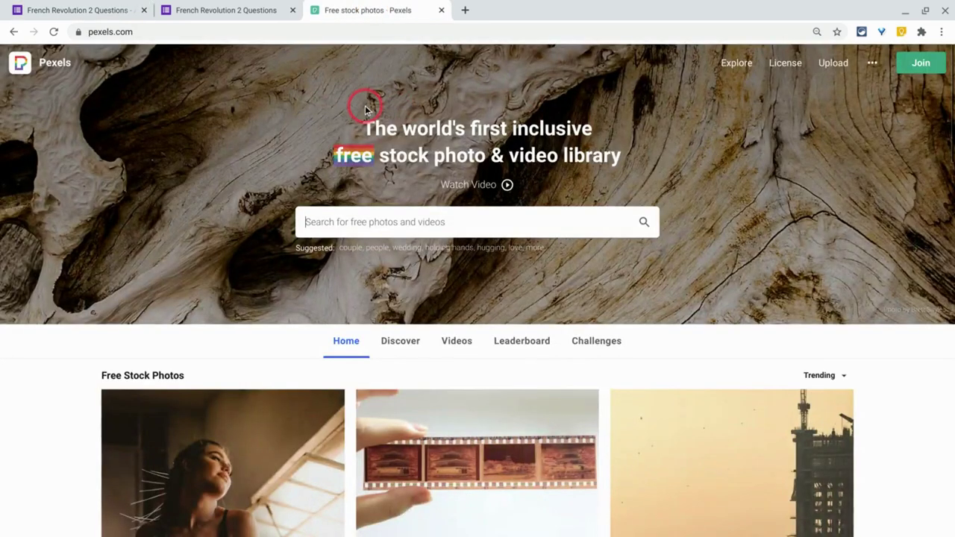
Rerun the 'French Flag' search on Pexels and open the People Protesting on Street photo.
left_click_drag(364, 122, 647, 159)
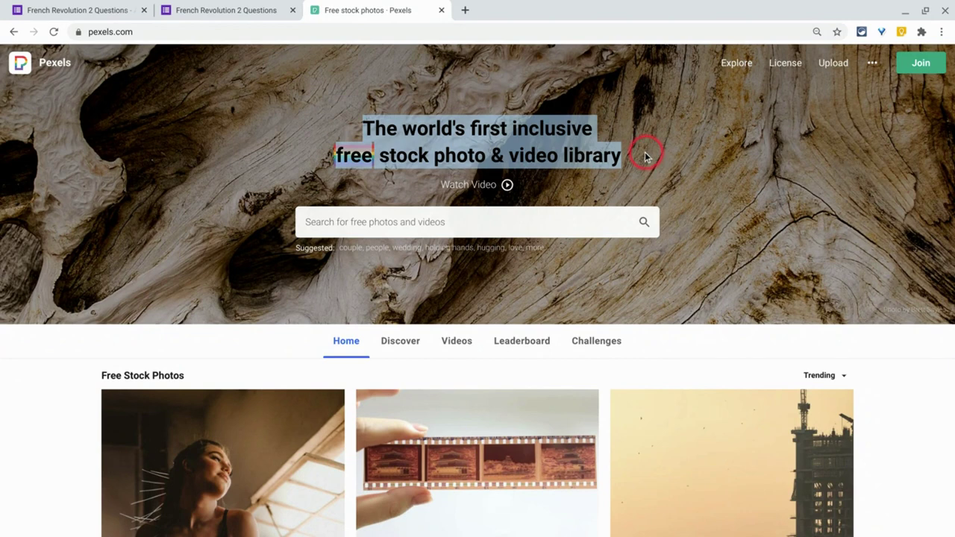
left_click(463, 217)
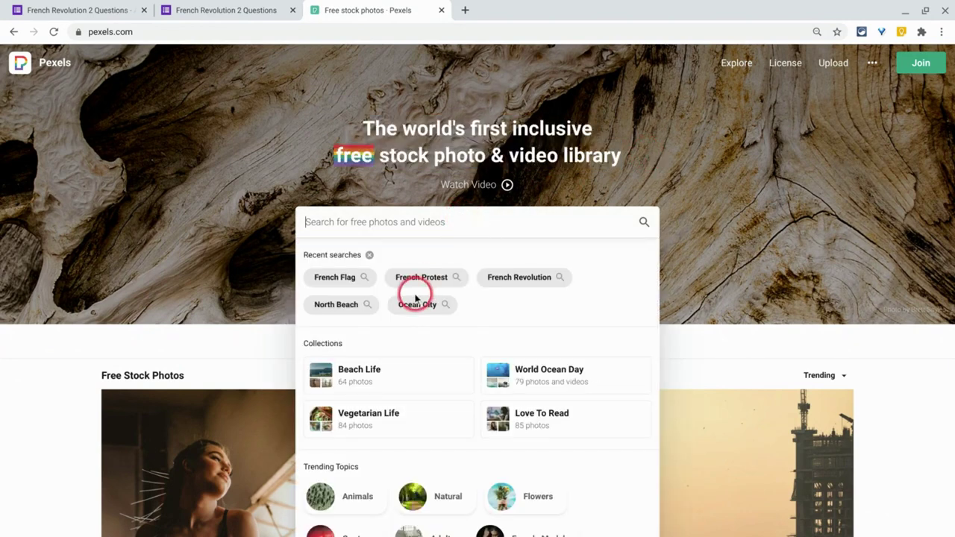
left_click(334, 277)
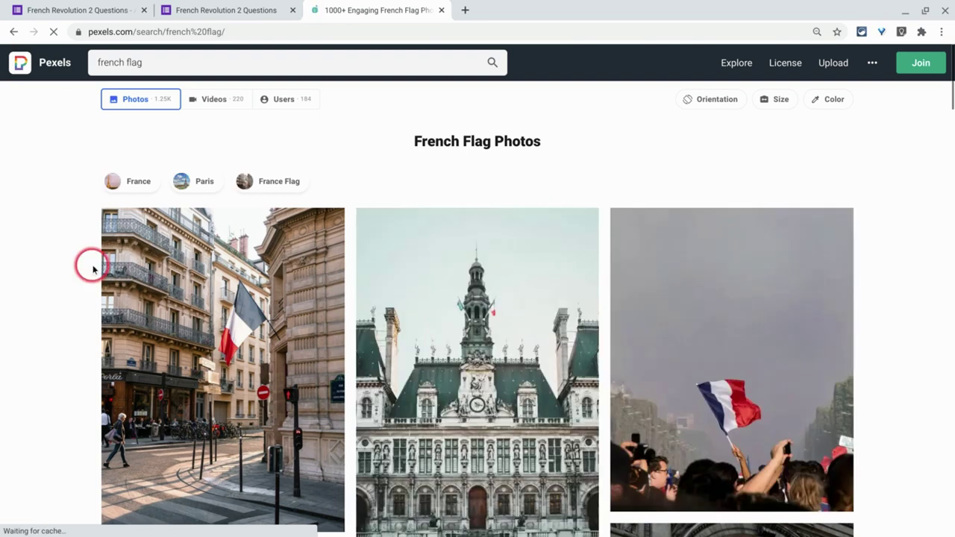
scroll(91, 265, "down", 5)
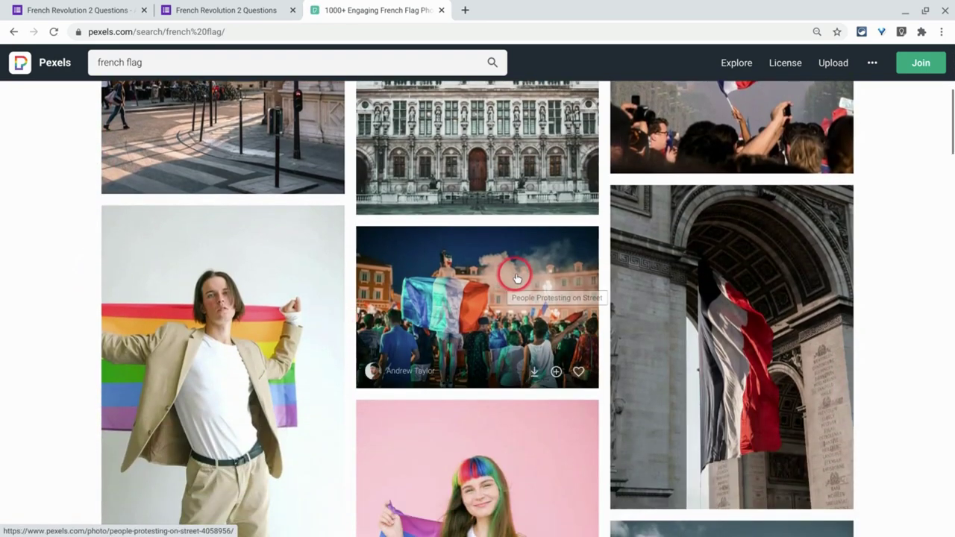
left_click(517, 278)
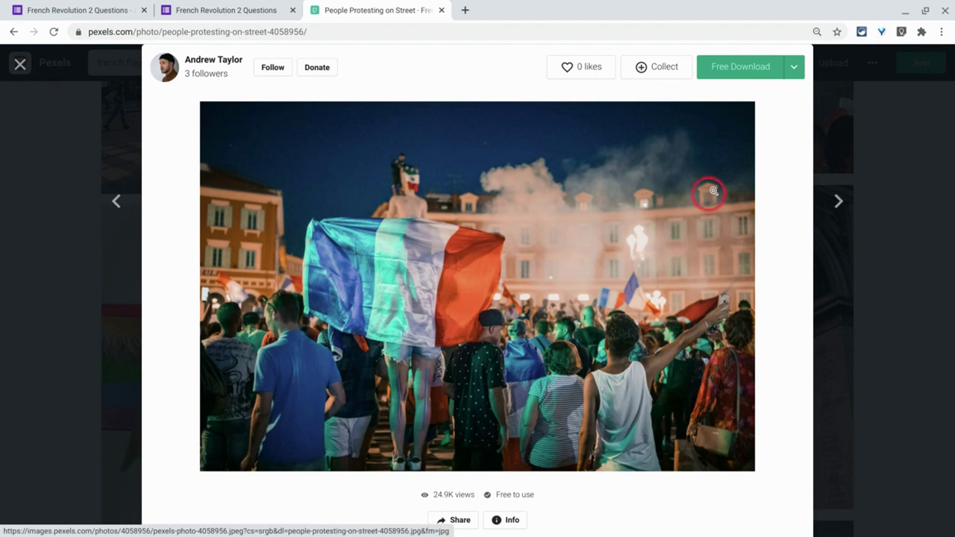
Download the protest photo at Original size, copy its credit, and return to the form.
left_click(793, 67)
left_click(793, 69)
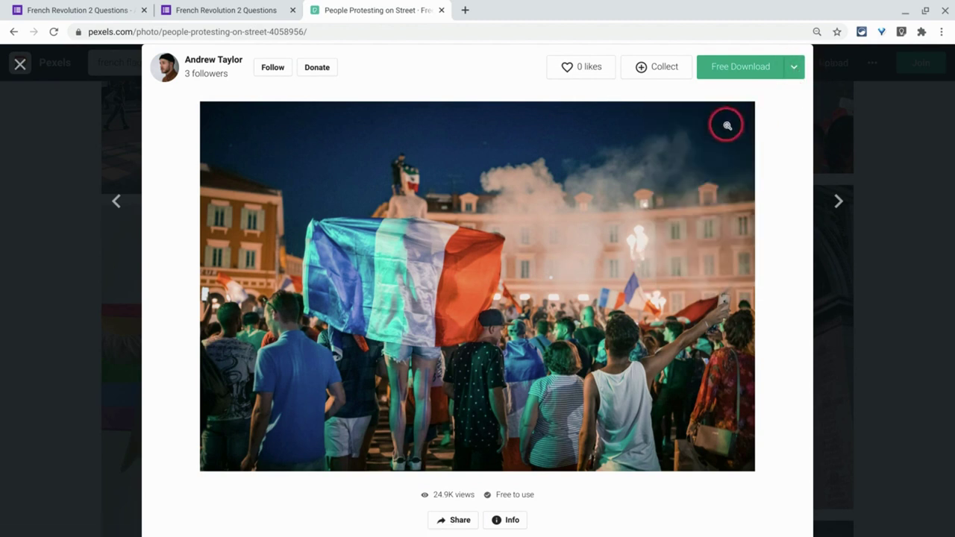
left_click(794, 69)
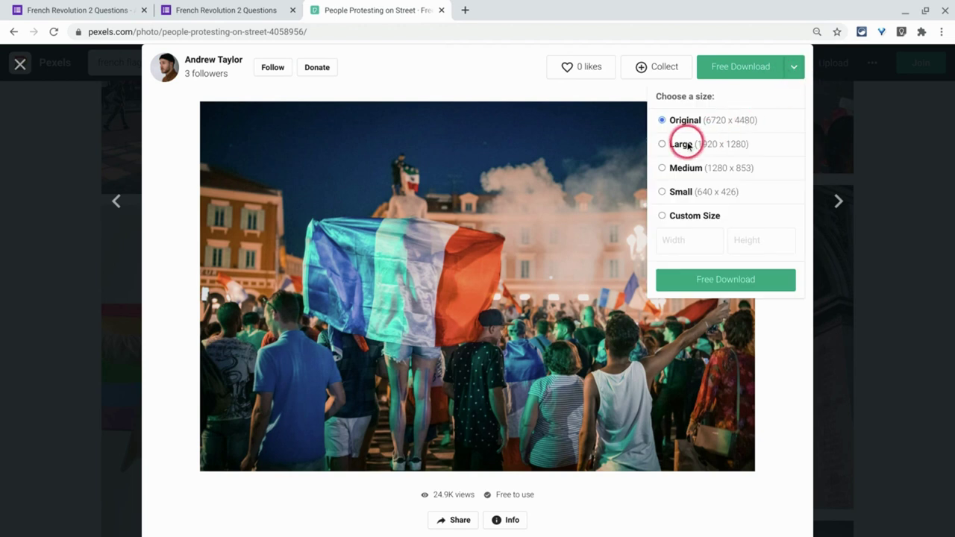
left_click(718, 278)
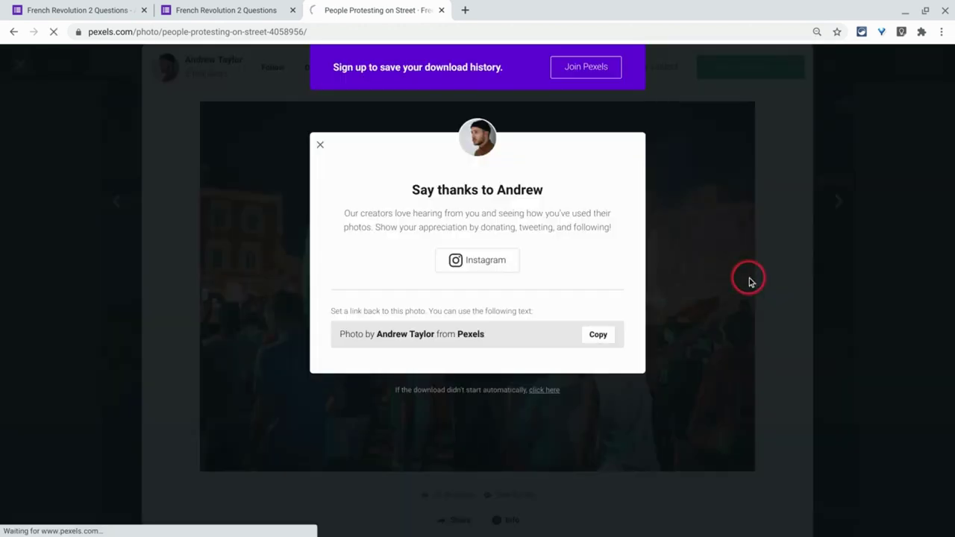
left_click(599, 336)
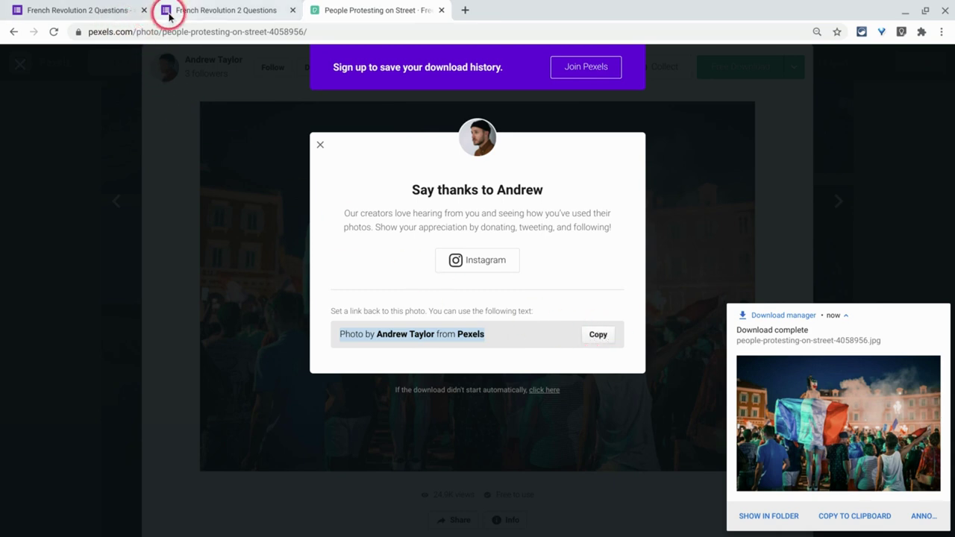
left_click(85, 11)
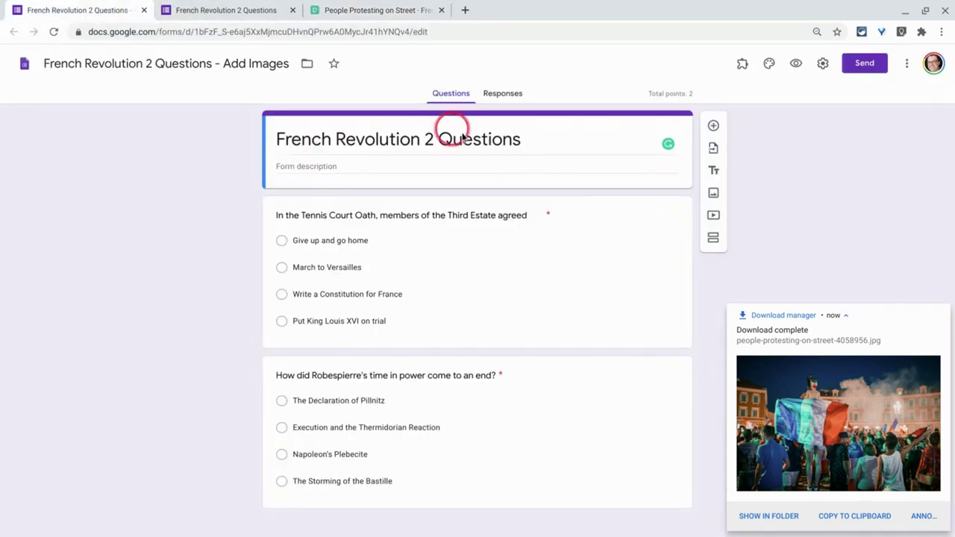
Upload people-protesting-on-street-4058956.jpg as the form header, cropped around the French flag.
left_click(768, 63)
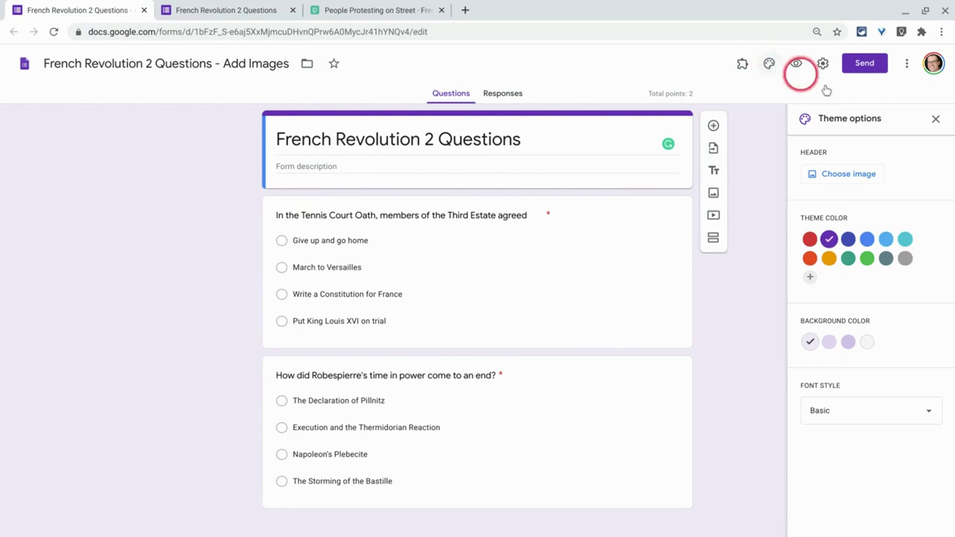
left_click(848, 174)
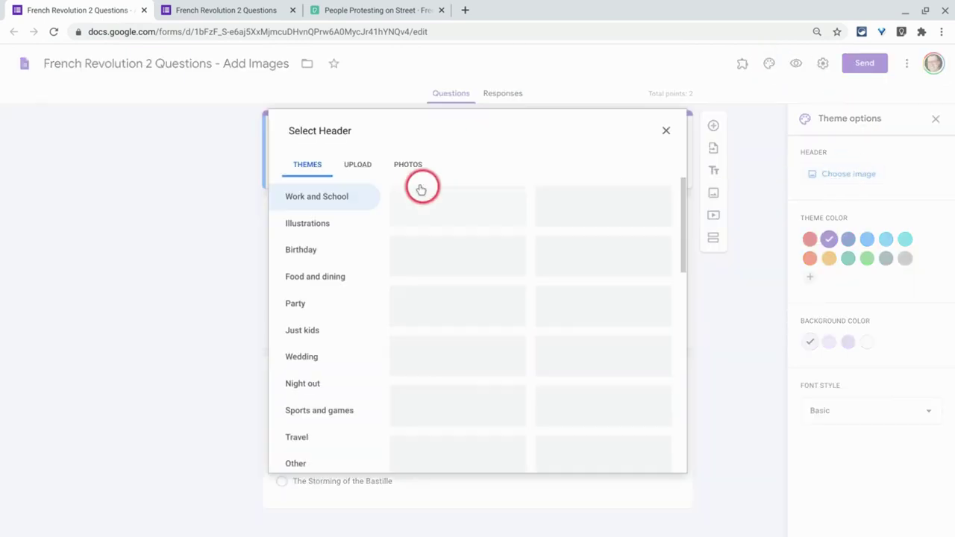
left_click(359, 165)
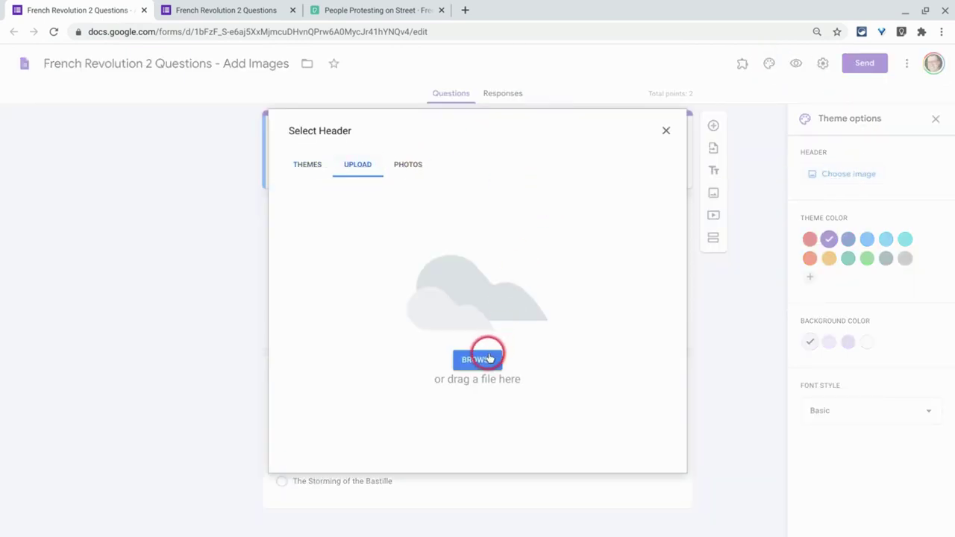
left_click(486, 357)
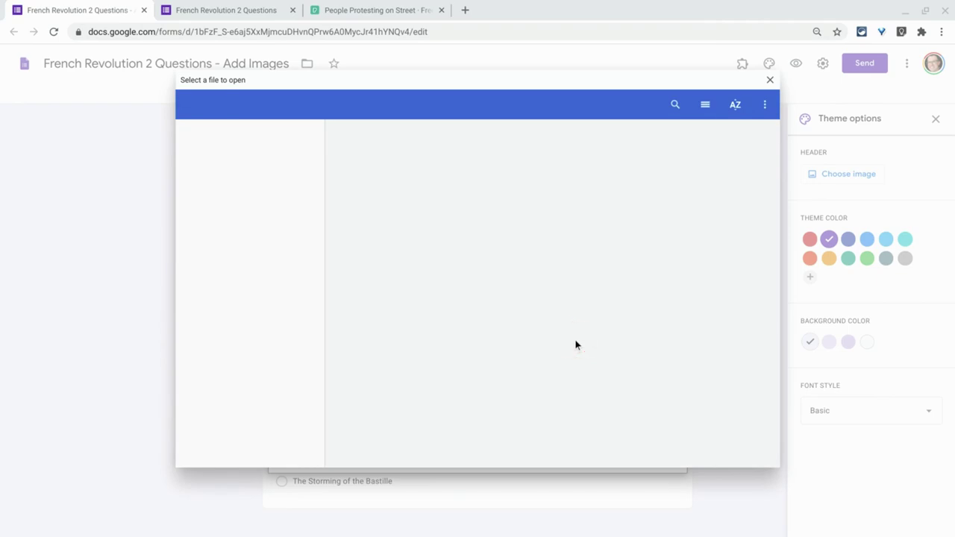
left_click(405, 213)
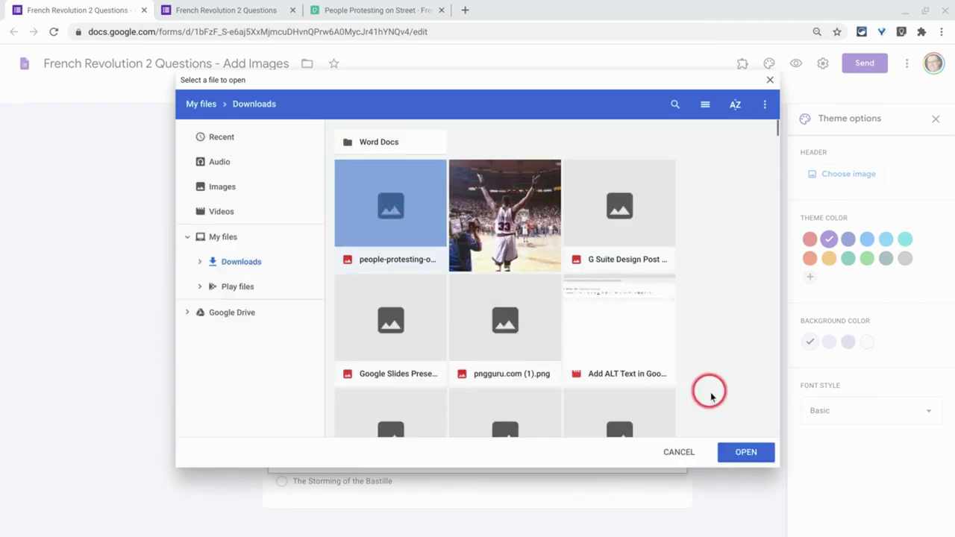
left_click(735, 452)
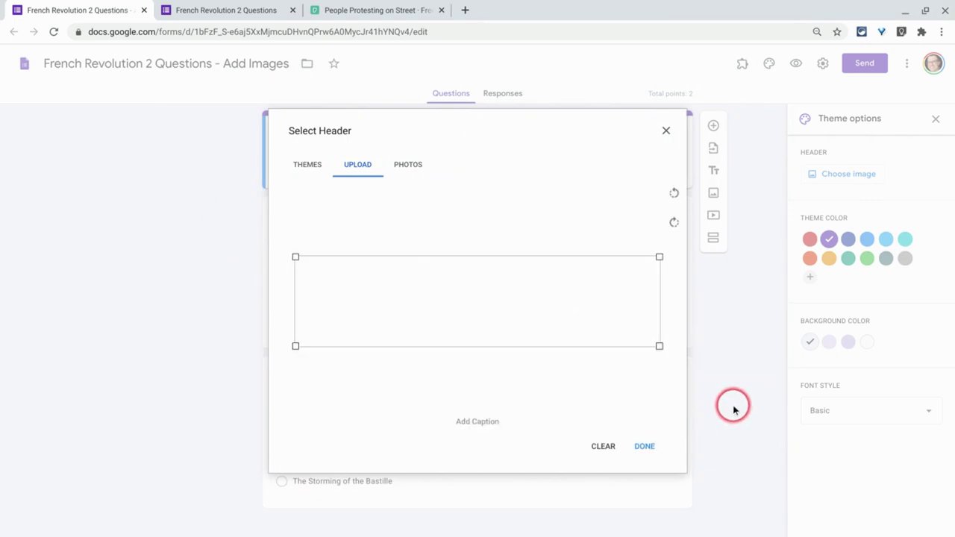
left_click_drag(590, 344, 546, 310)
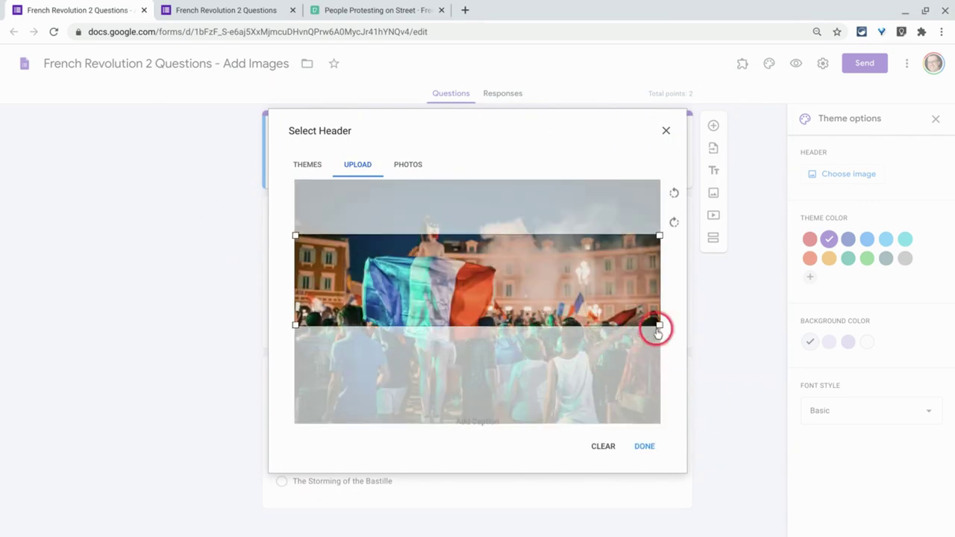
left_click_drag(620, 295, 612, 276)
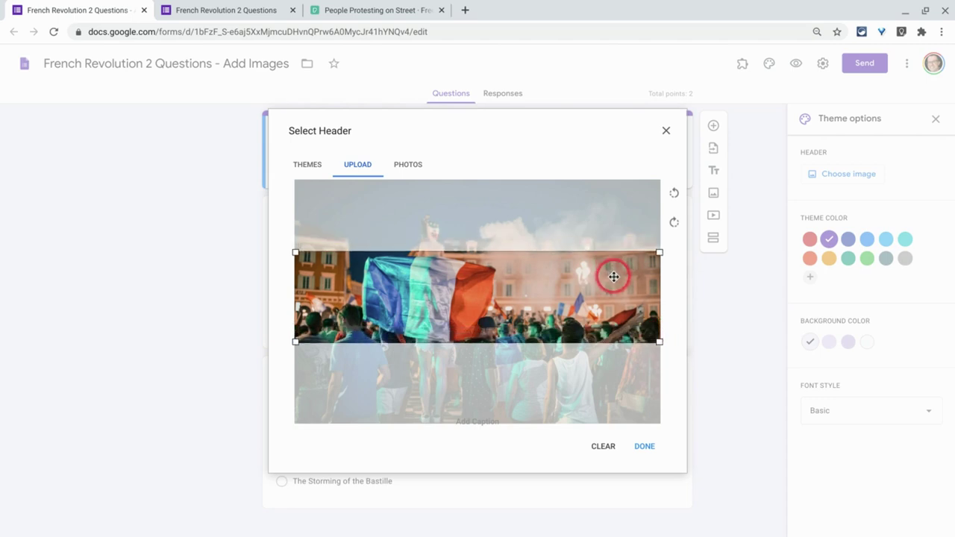
left_click(647, 453)
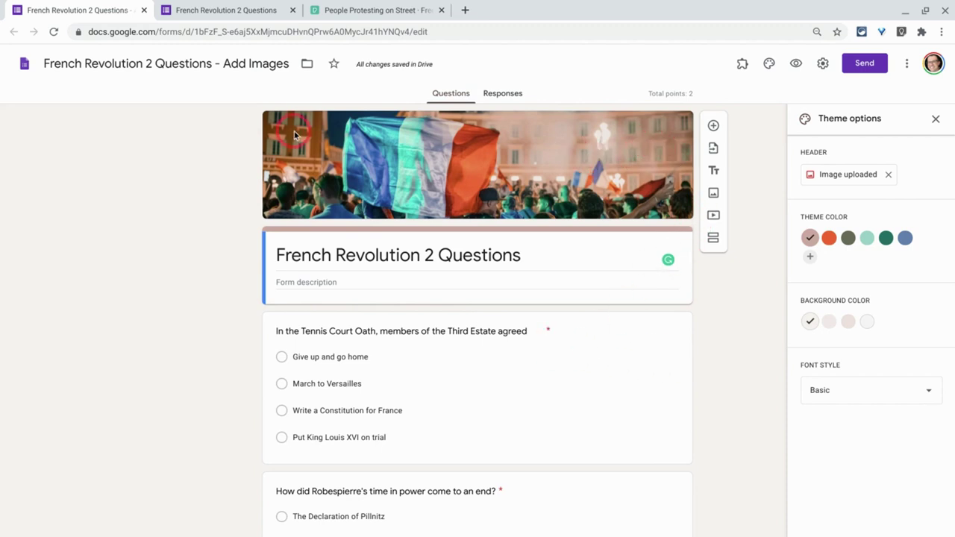
Apply the orange theme colour, close Theme options, and open the Tennis Court Oath question.
left_click(829, 238)
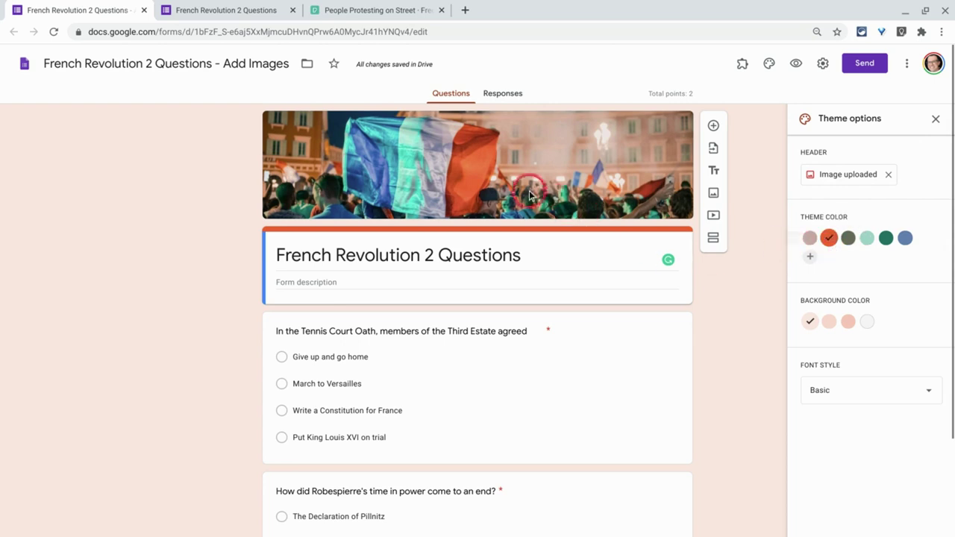
left_click(935, 118)
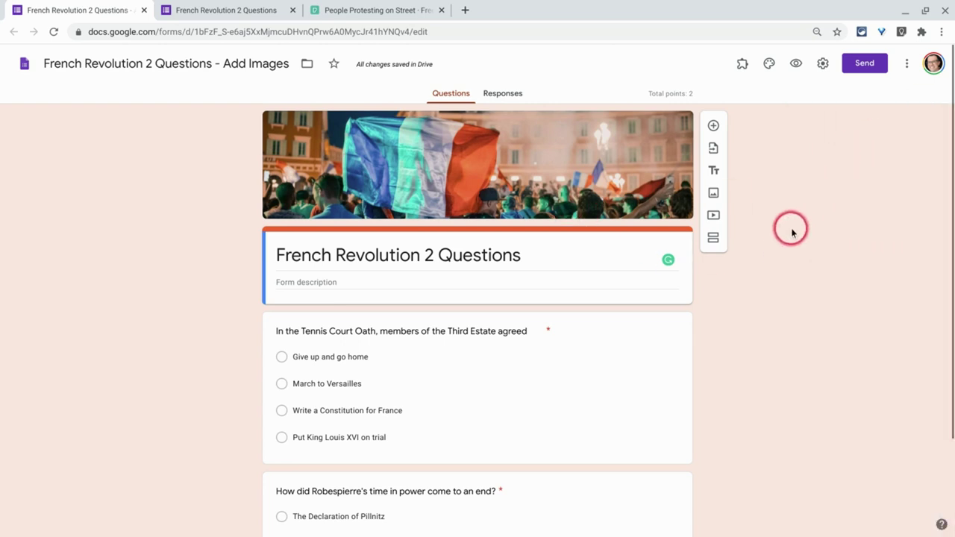
scroll(789, 236, "down", 1)
scroll(789, 237, "down", 1)
left_click(394, 274)
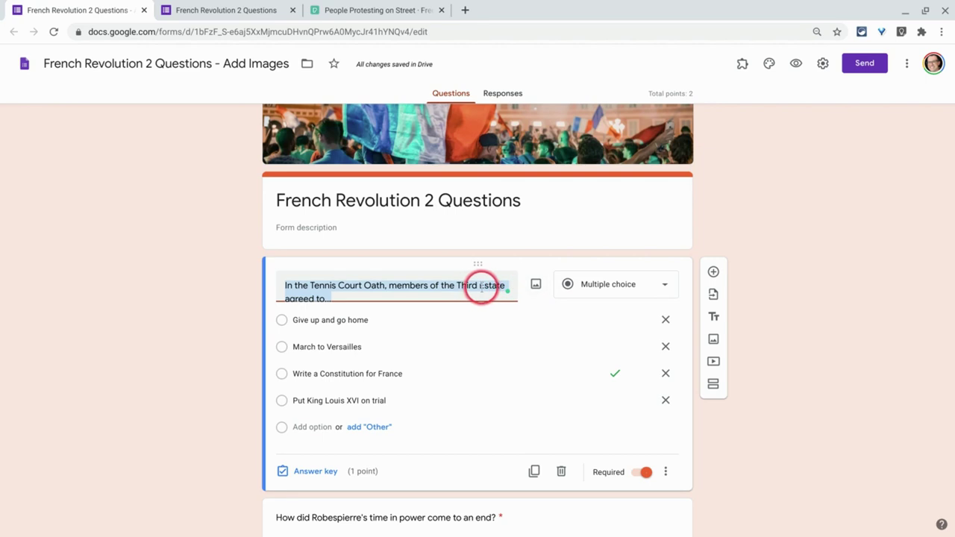
Insert the first 'tennis court oath' Google Image Search painting into the Tennis Court Oath question.
left_click(534, 284)
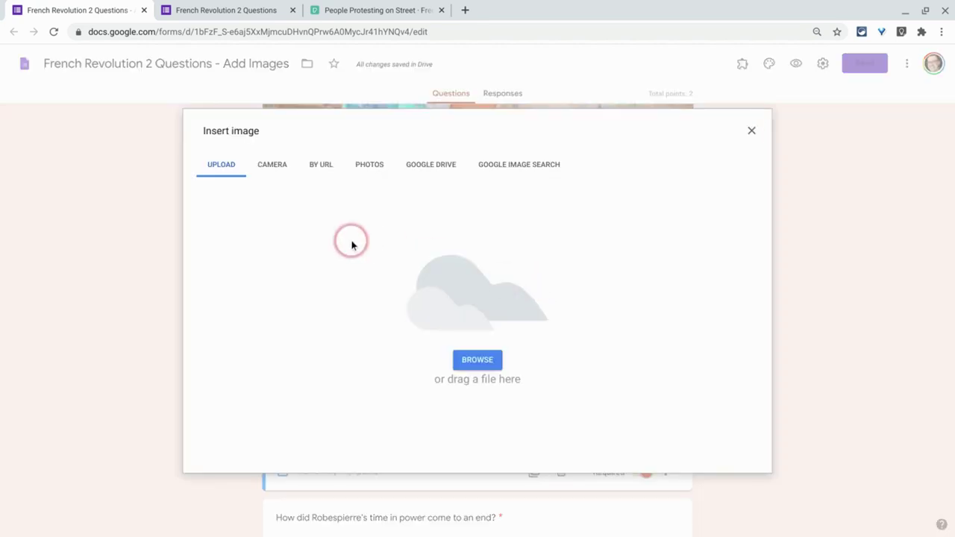
left_click(522, 168)
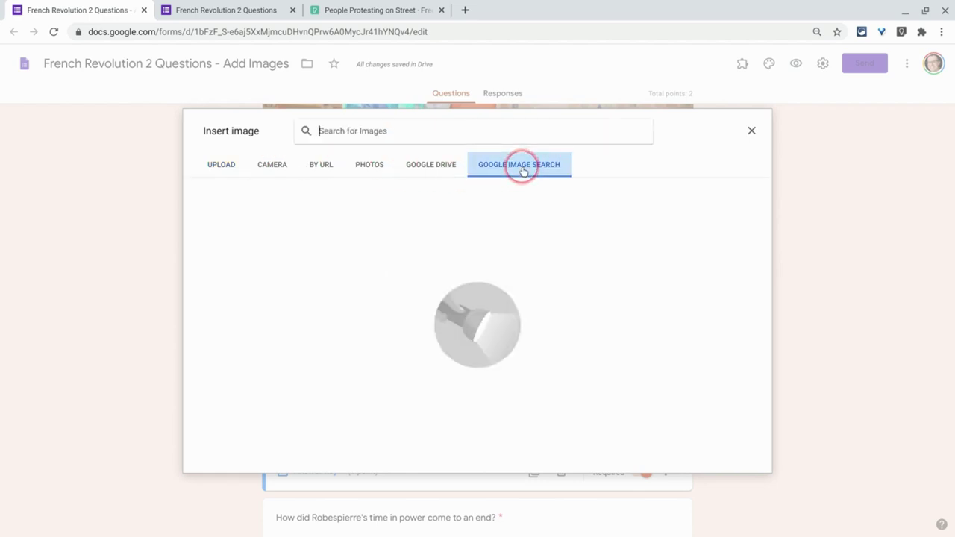
type("tennis")
left_click(530, 123)
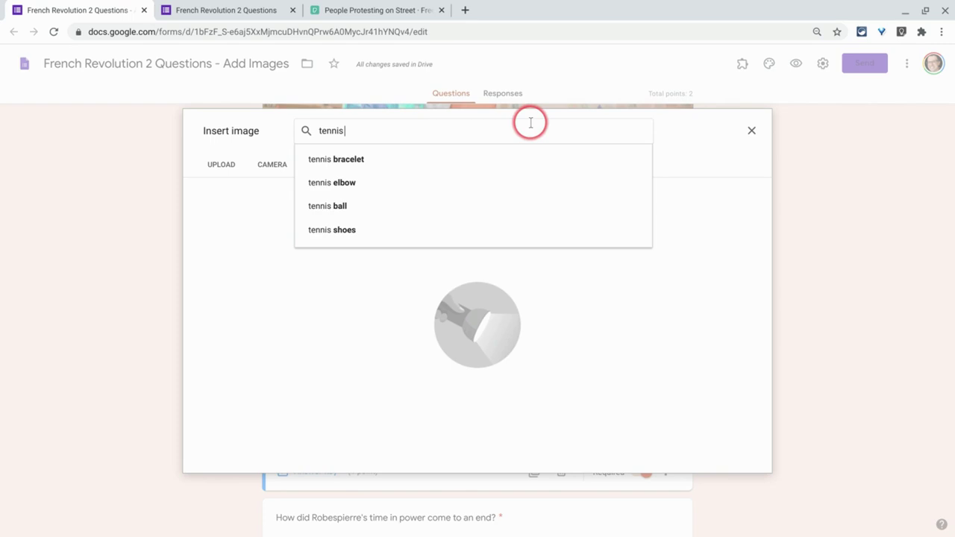
type("is court oath")
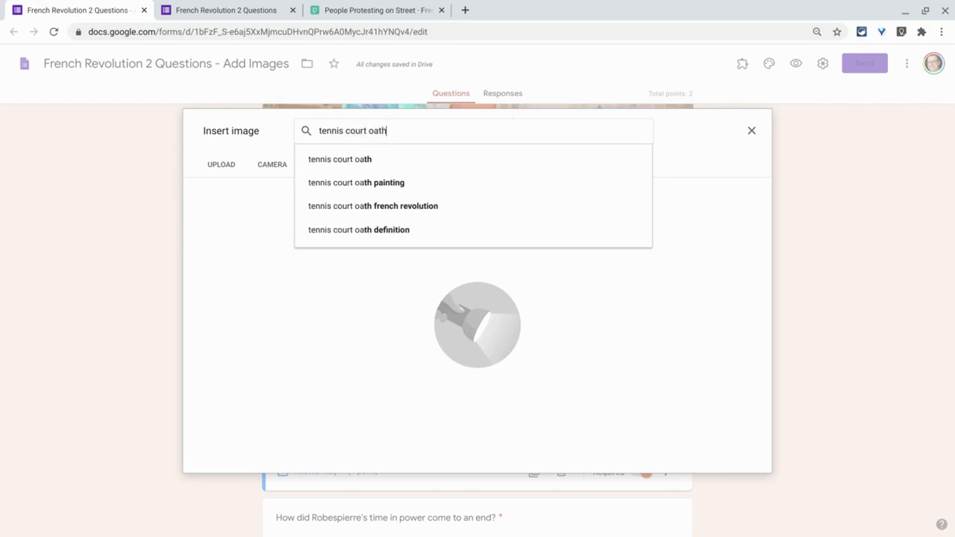
left_click(440, 158)
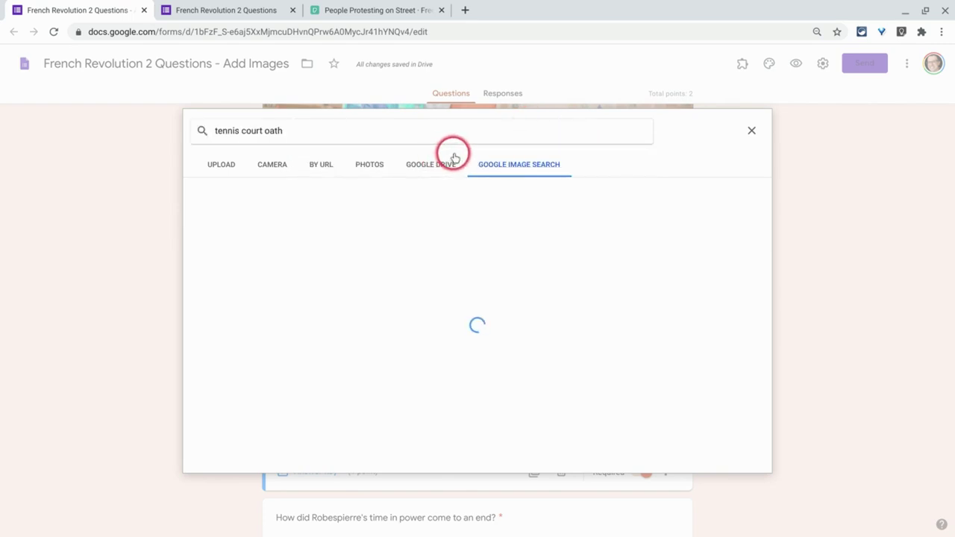
left_click(228, 221)
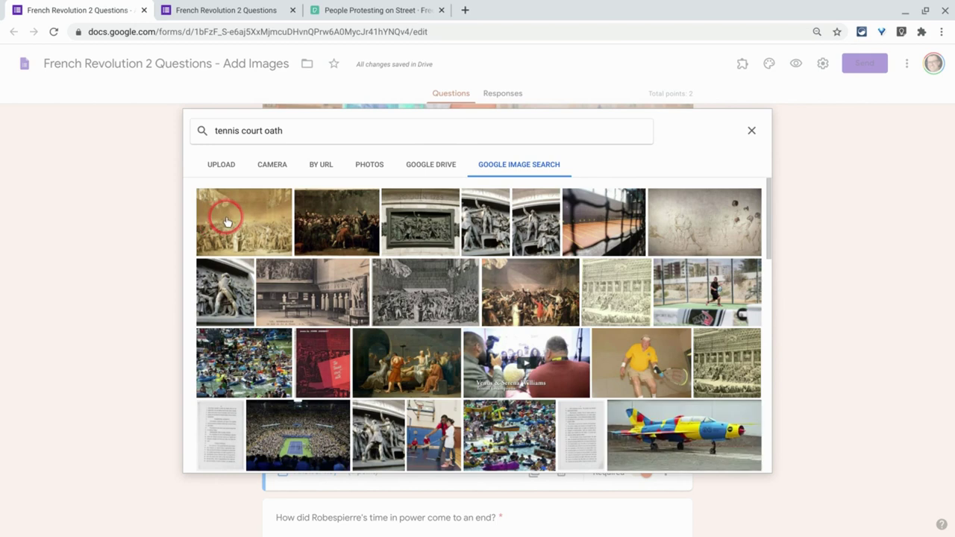
left_click(739, 456)
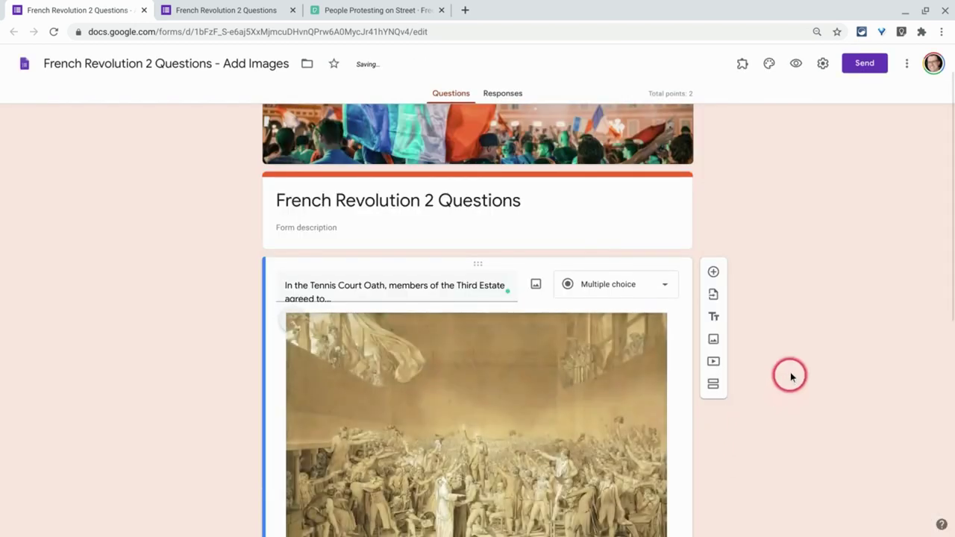
scroll(790, 375, "down", 2)
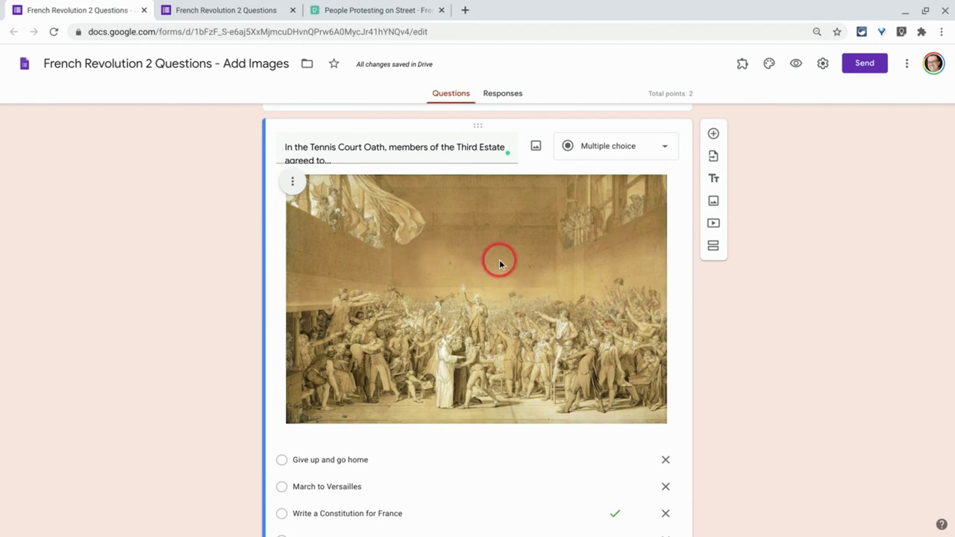
scroll(724, 313, "down", 4)
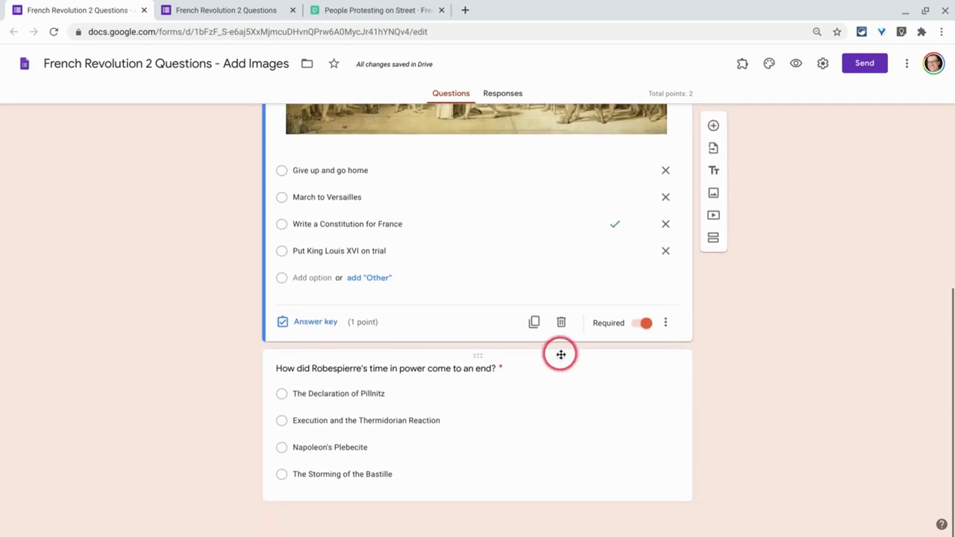
Copy The Declaration of Pillnitz answer text in the Robespierre question.
left_click(393, 393)
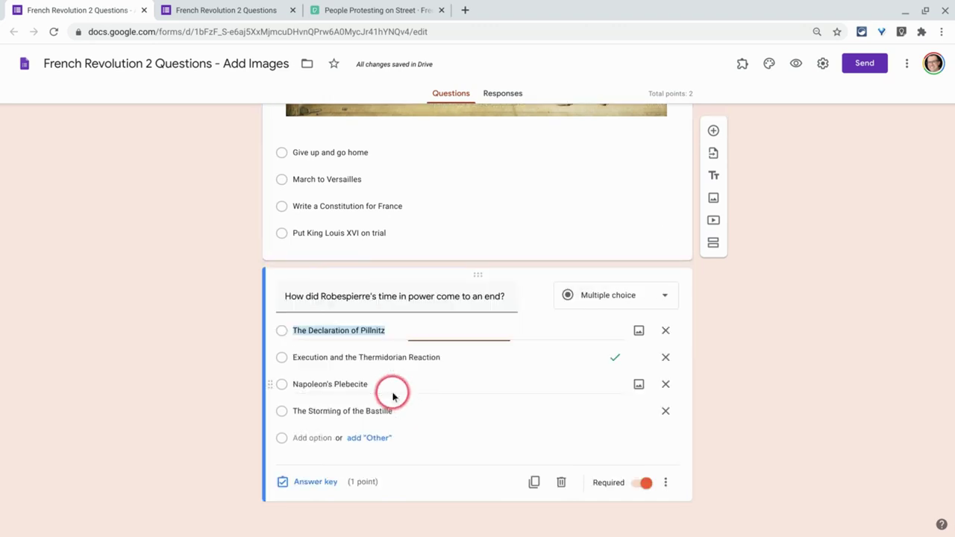
left_click(390, 388)
left_click(390, 331)
key("ctrl+c")
right_click(389, 330)
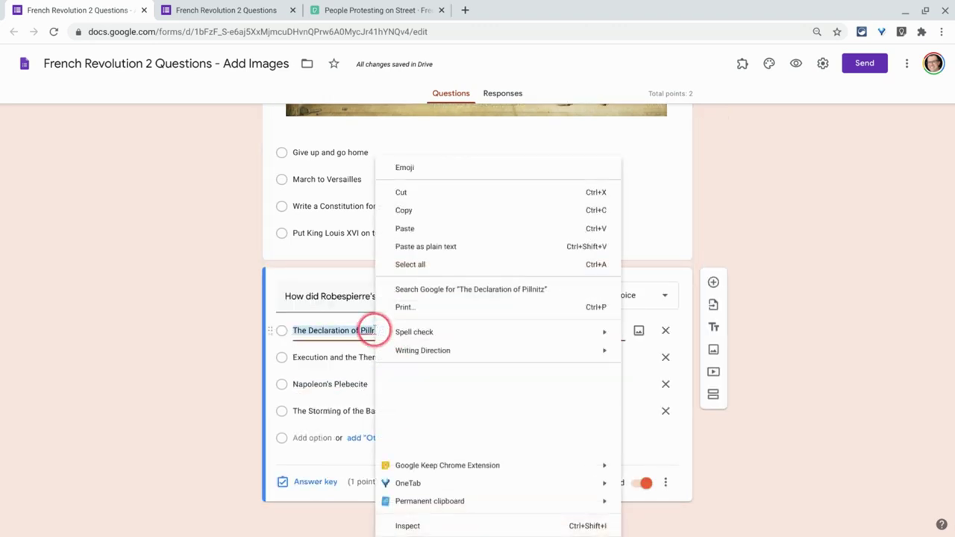
left_click(637, 331)
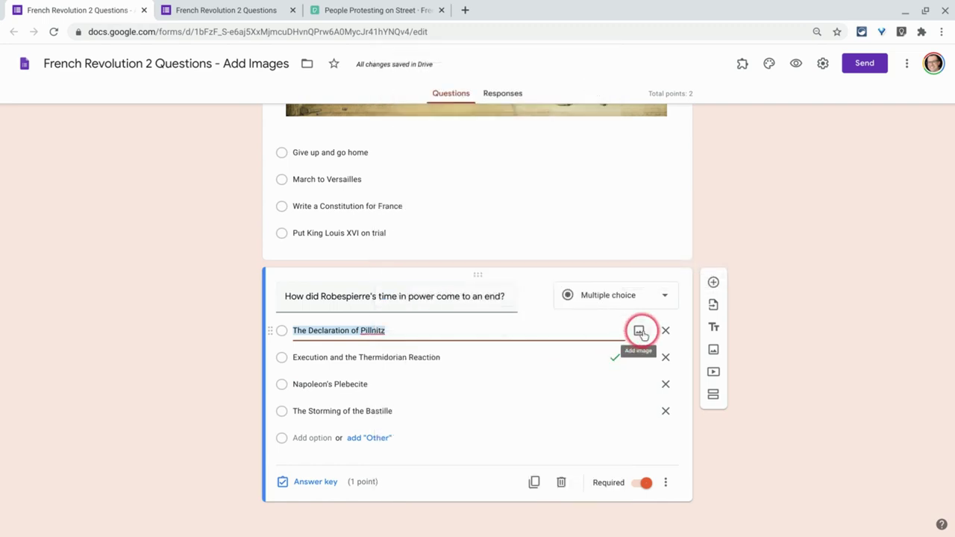
Image-search 'The Declaration of Pillnitz' and insert the first result under that option.
left_click(639, 331)
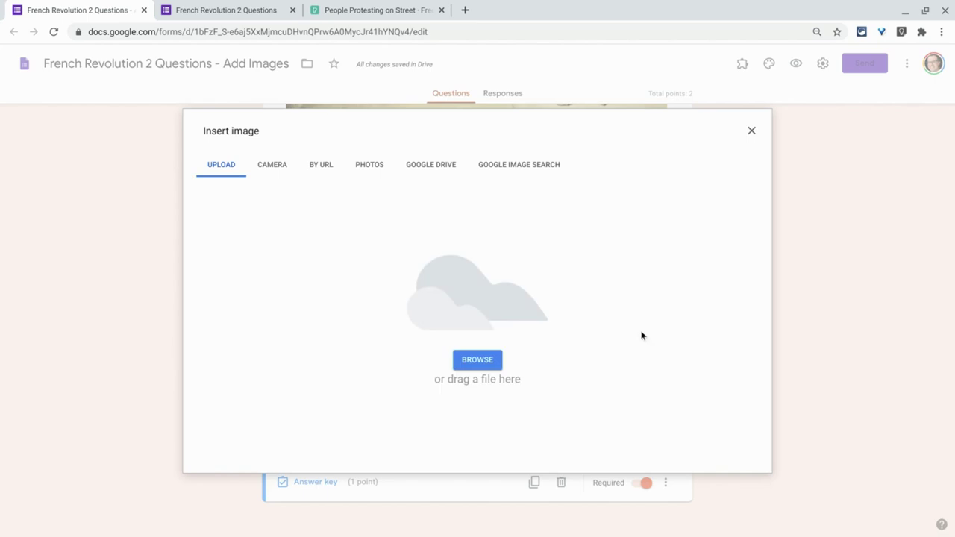
left_click(501, 163)
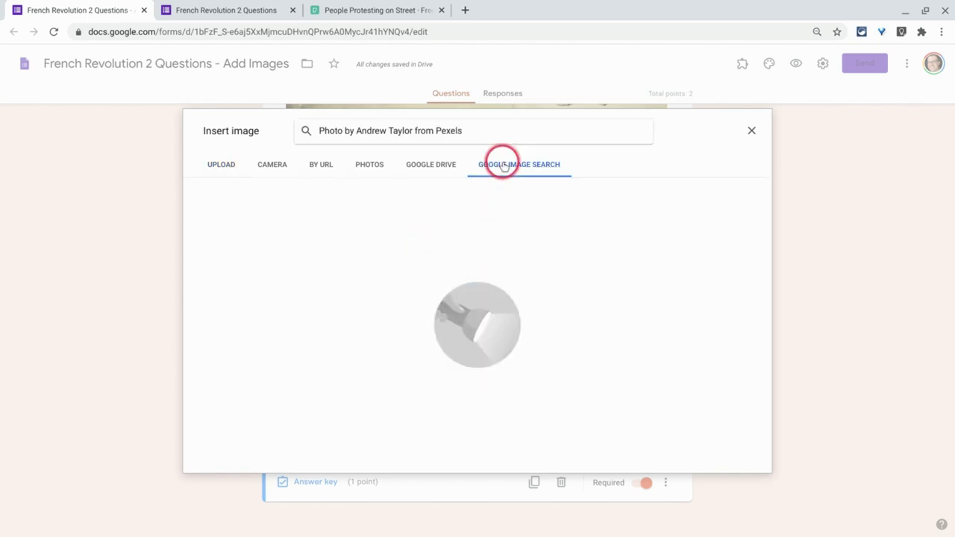
triple_click(464, 130)
key("ctrl+v")
key("Return")
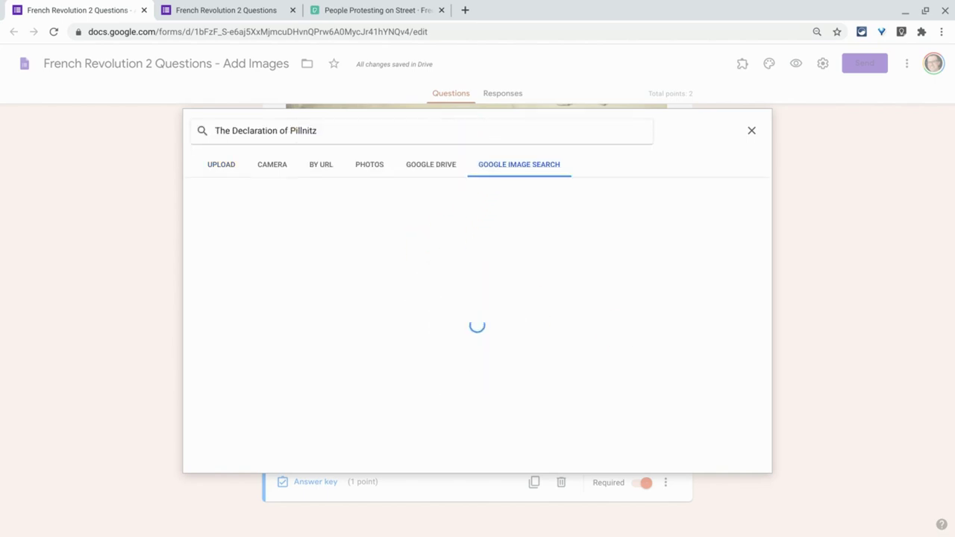
left_click(233, 221)
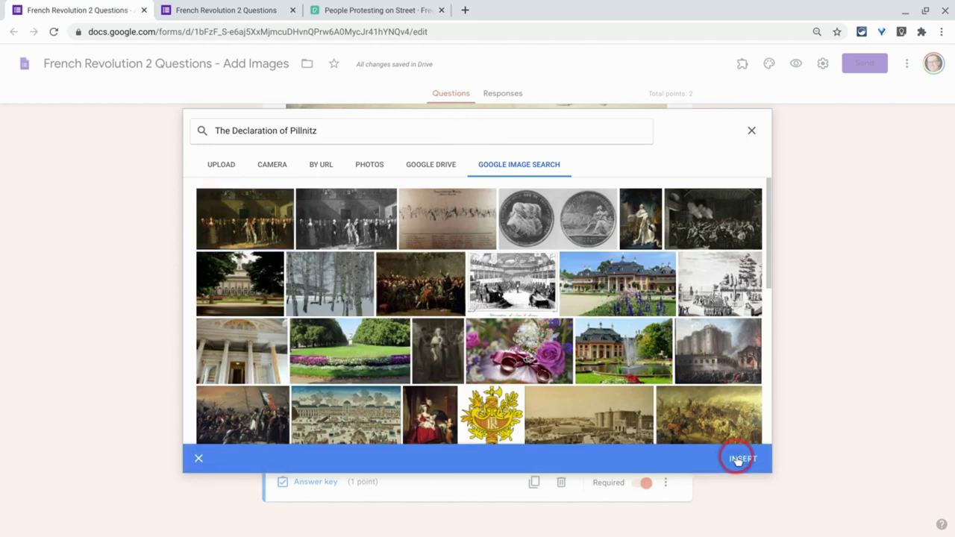
left_click(738, 459)
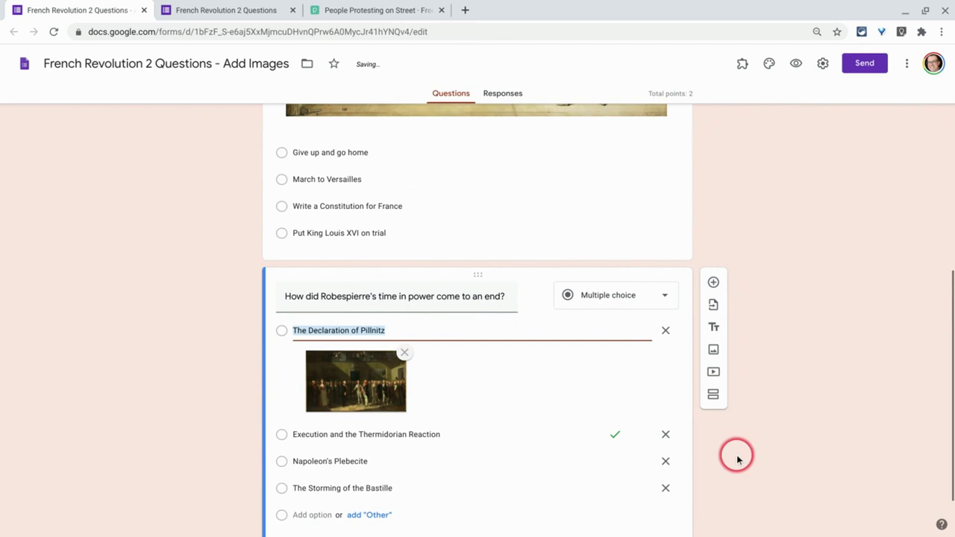
Add a 'robespierre guillotine' search scene to the Execution and the Thermidorian Reaction option.
left_click(636, 358)
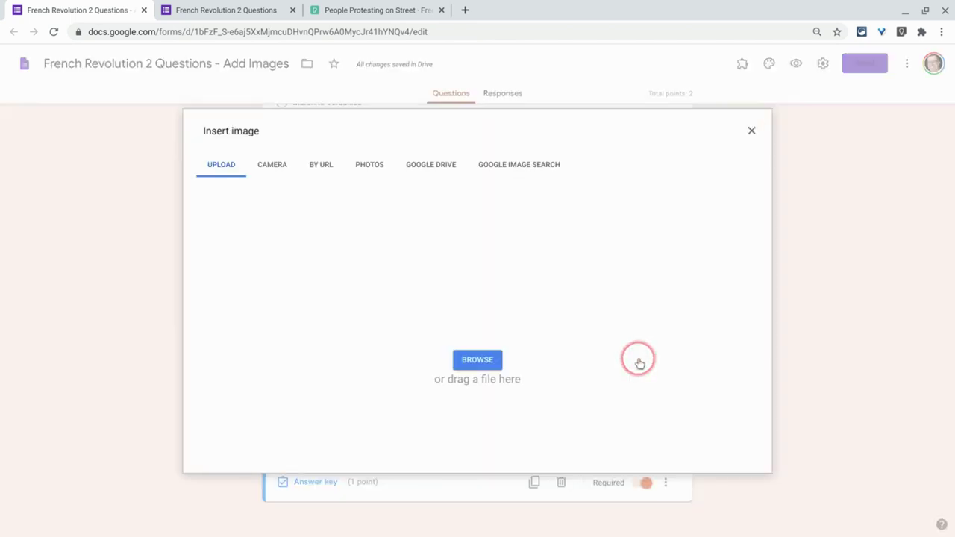
left_click(511, 168)
type("ro")
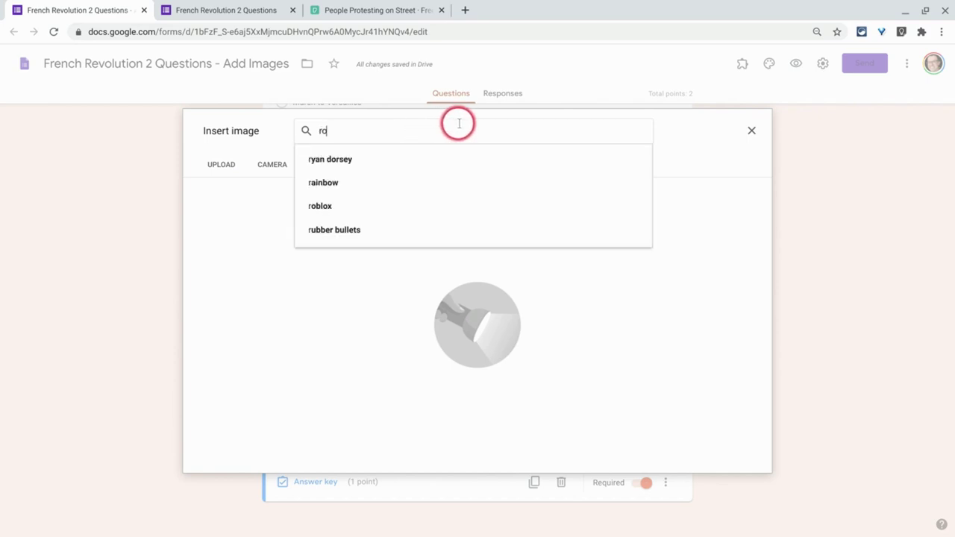
type("bespie")
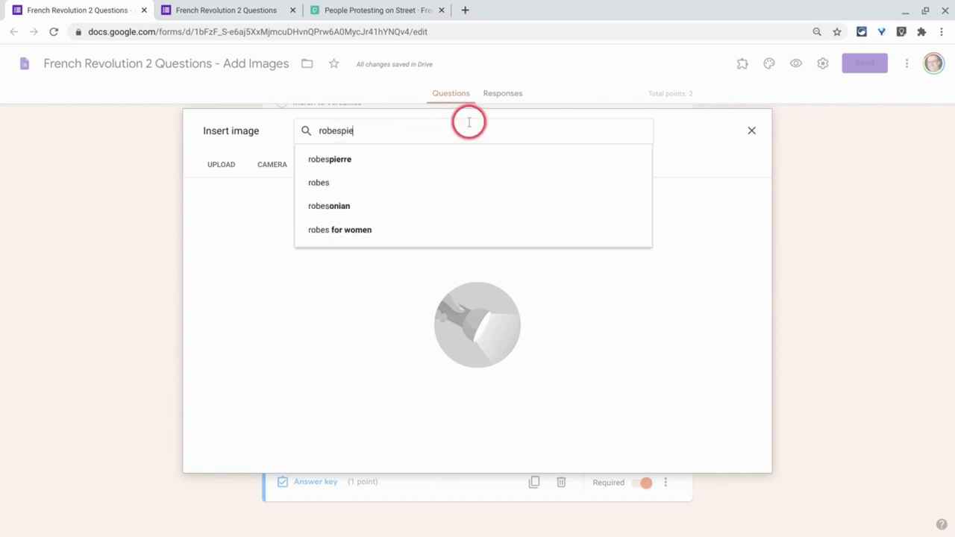
type("rre")
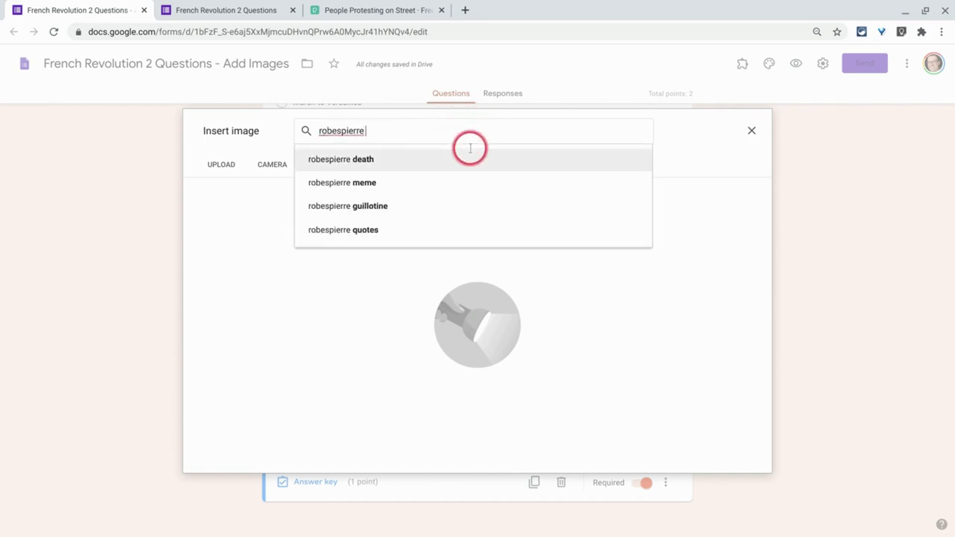
left_click(351, 204)
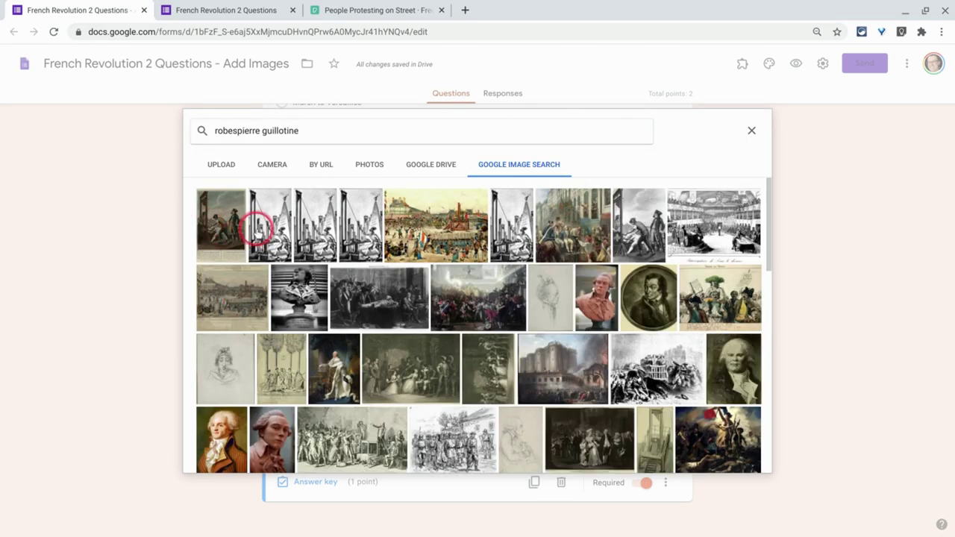
left_click(412, 233)
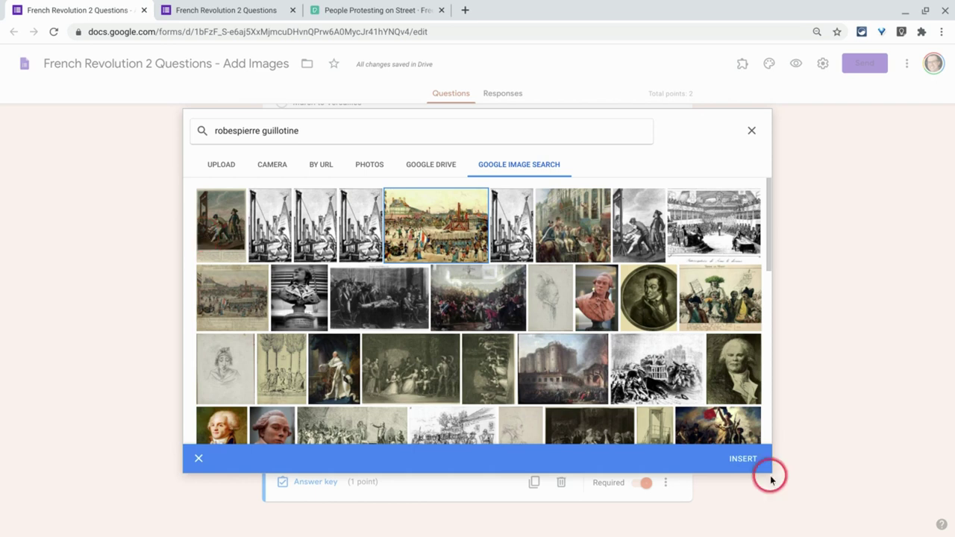
left_click(743, 459)
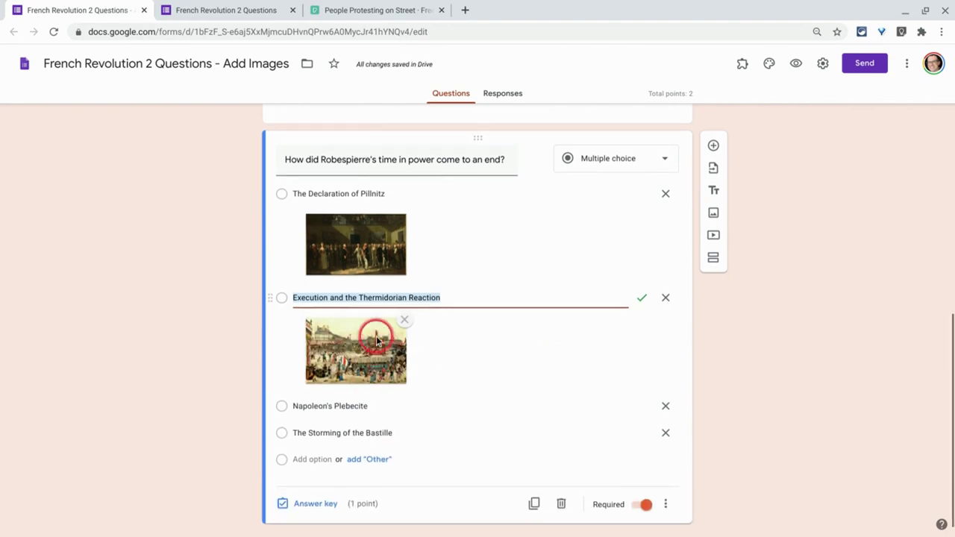
Image-search 'napoloen' and insert the red-coat Napoleon portrait under Napoleon's Plebecite.
left_click(360, 407)
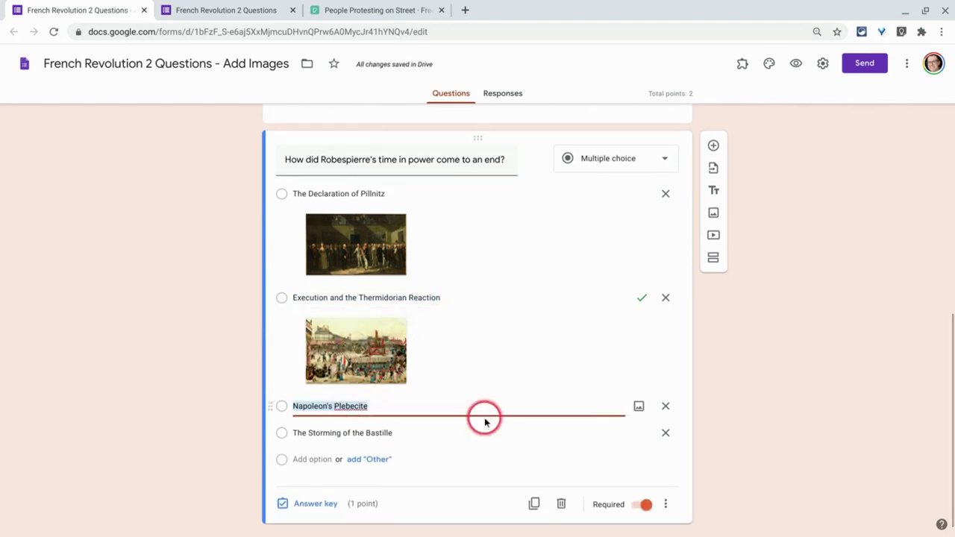
left_click(639, 405)
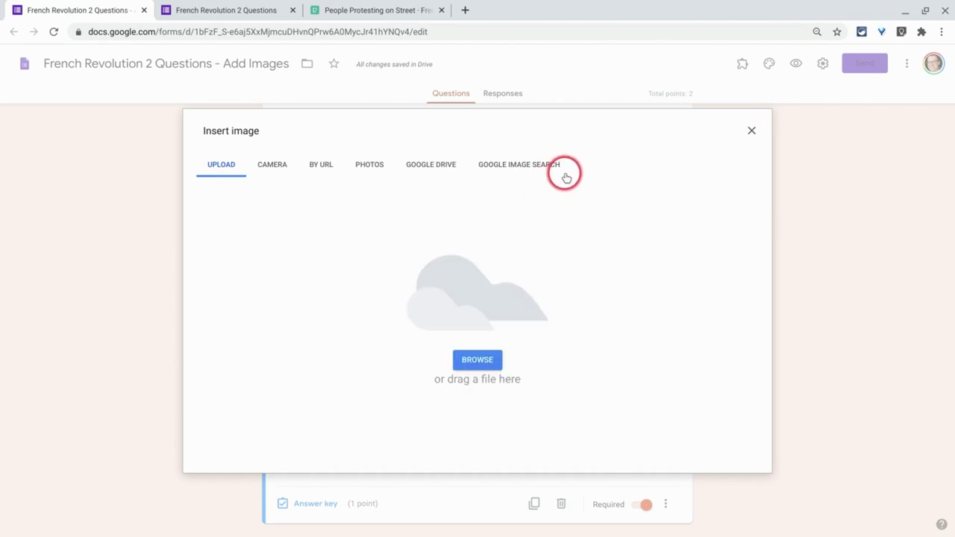
left_click(527, 170)
left_click(514, 126)
type("n")
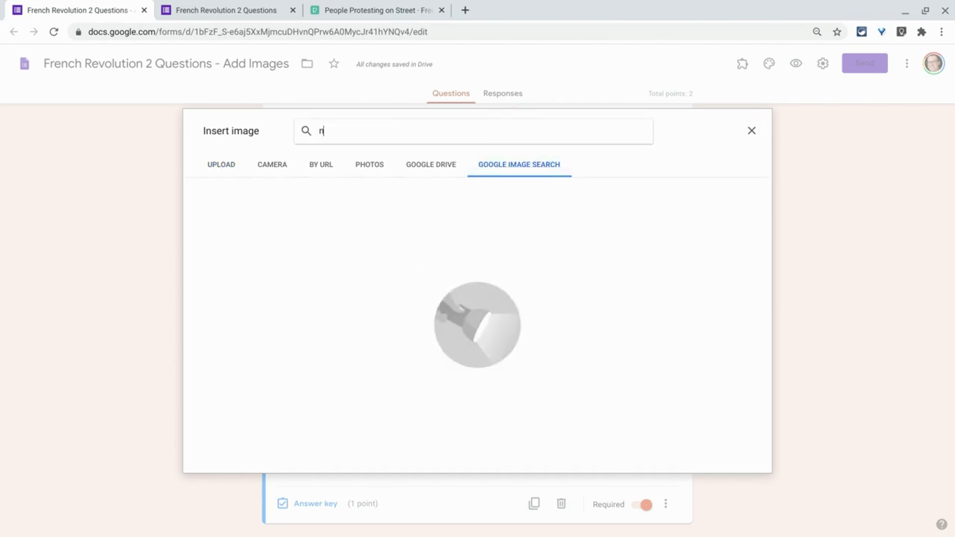
type("apoloen")
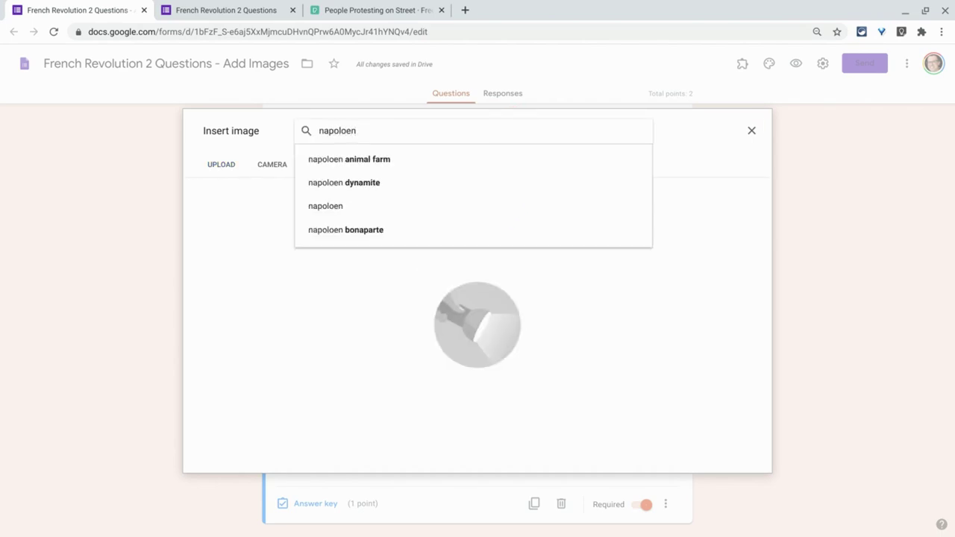
left_click(362, 207)
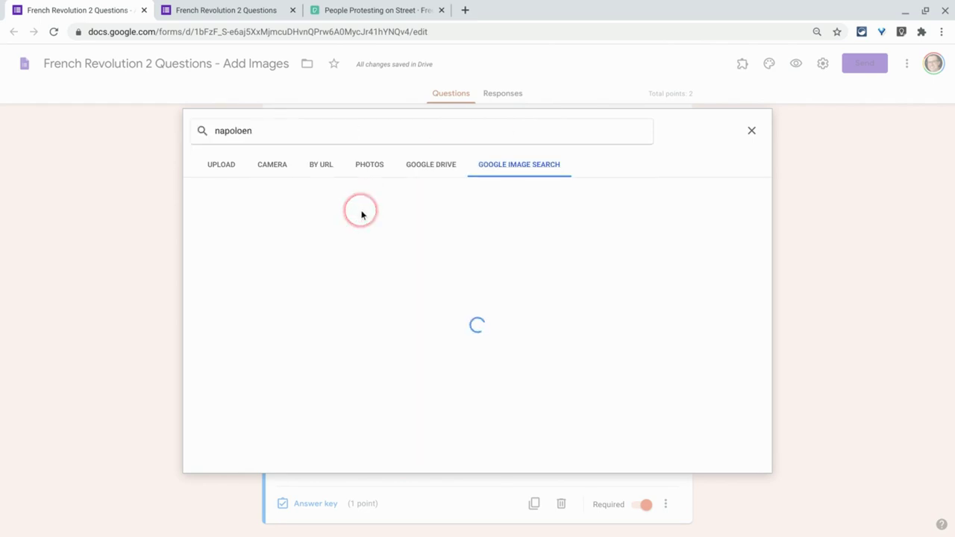
left_click(208, 290)
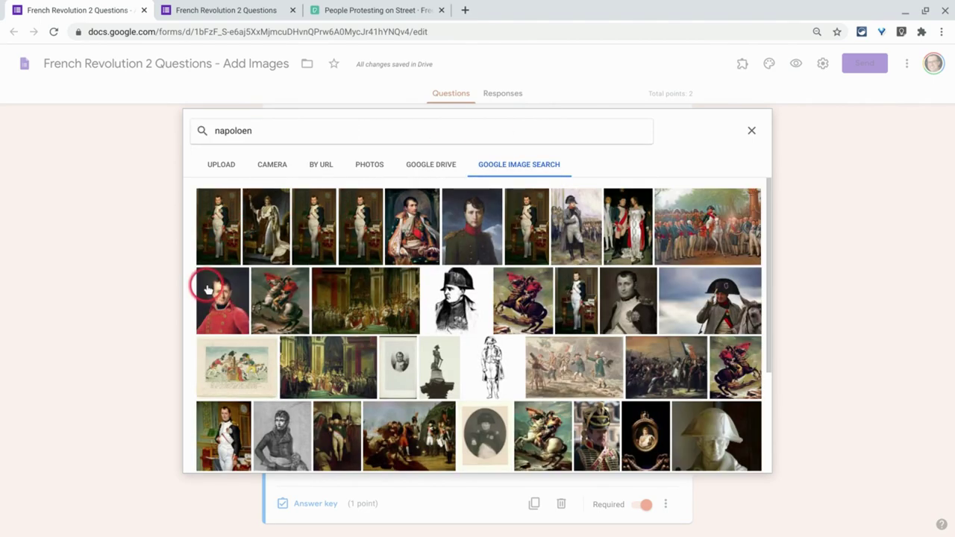
left_click(748, 458)
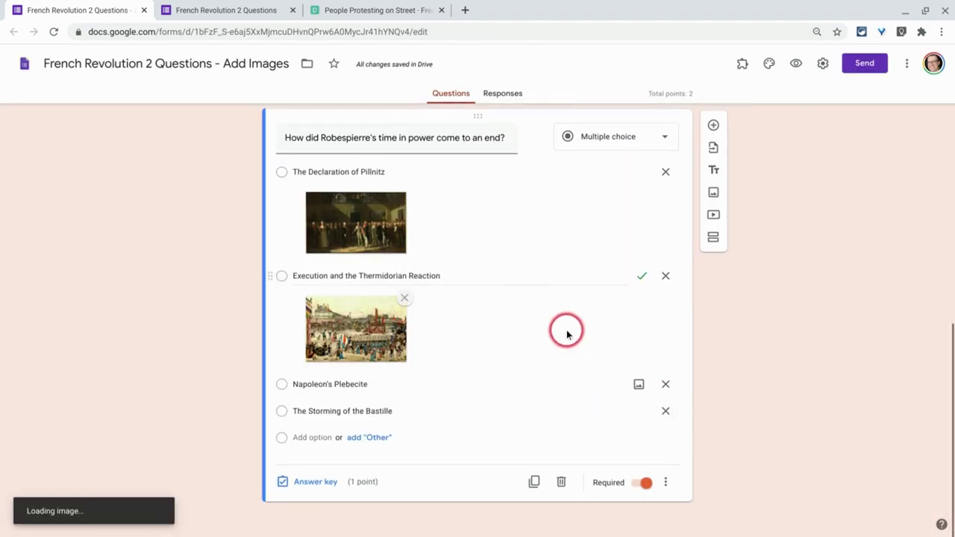
left_click(397, 382)
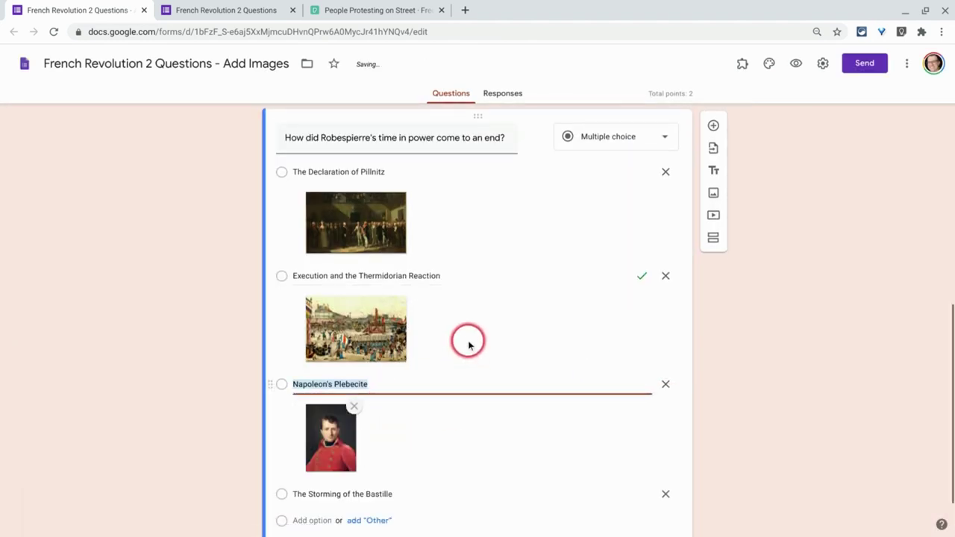
Copy The Storming of the Bastille answer text.
left_click(414, 414)
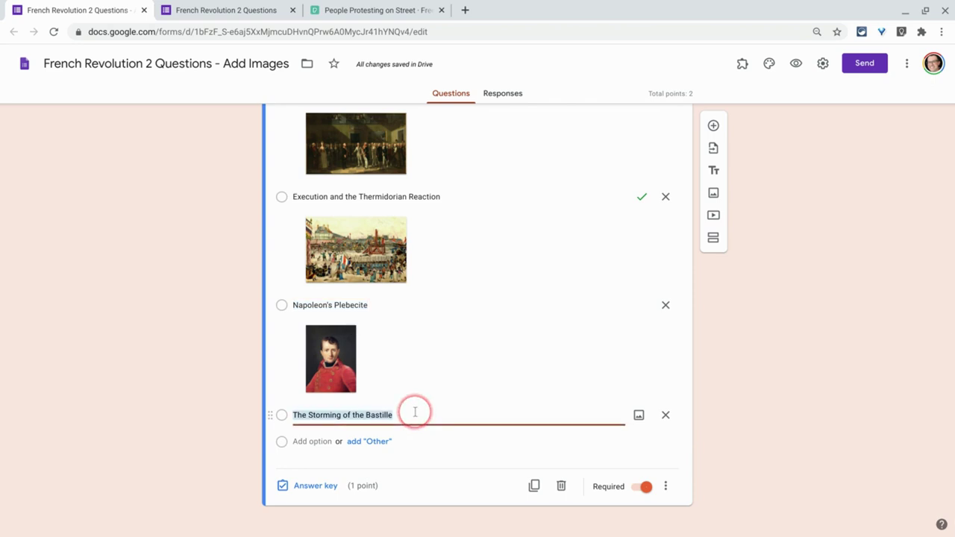
right_click(377, 414)
left_click(428, 175)
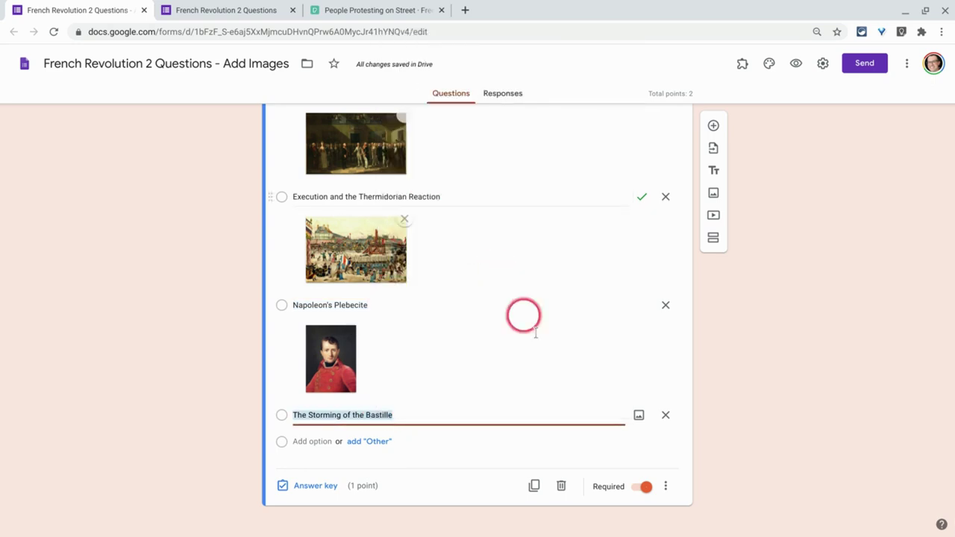
Image-search the pasted Bastille text and insert the first painting under that option.
left_click(638, 416)
left_click(516, 164)
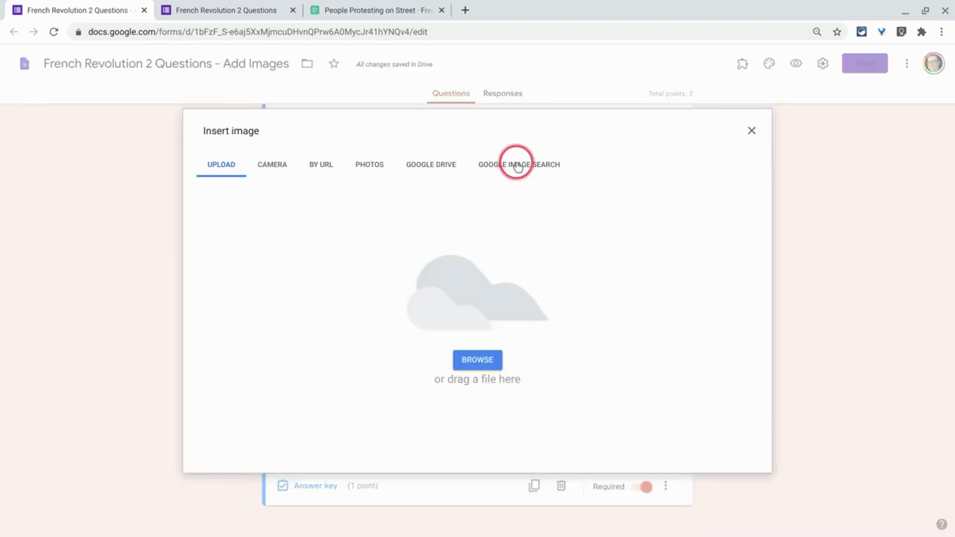
left_click(383, 130)
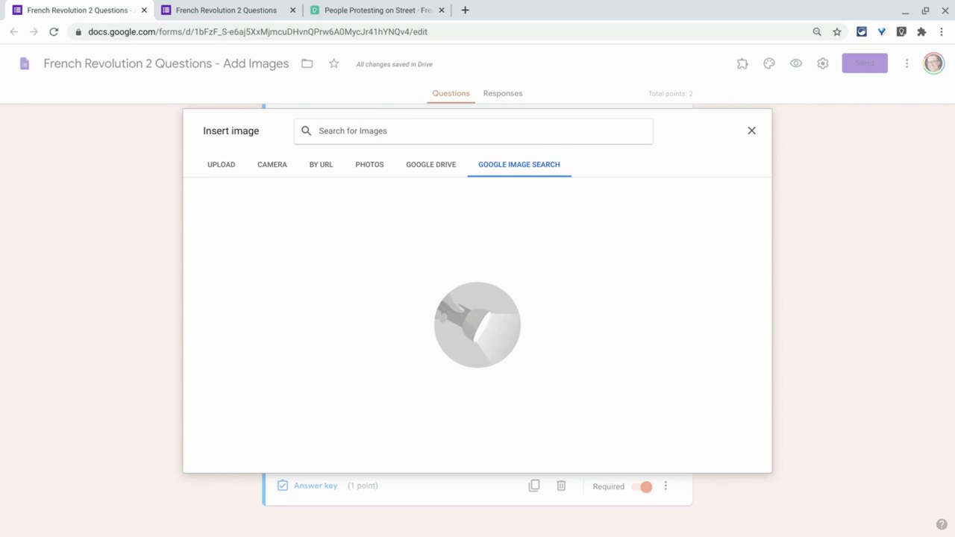
key("ctrl+v")
left_click(388, 161)
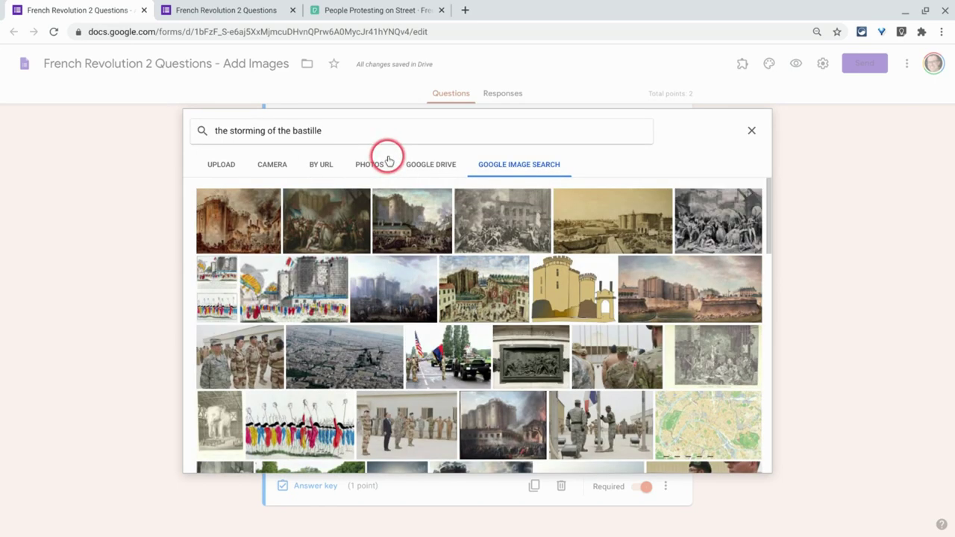
left_click(252, 216)
left_click(734, 457)
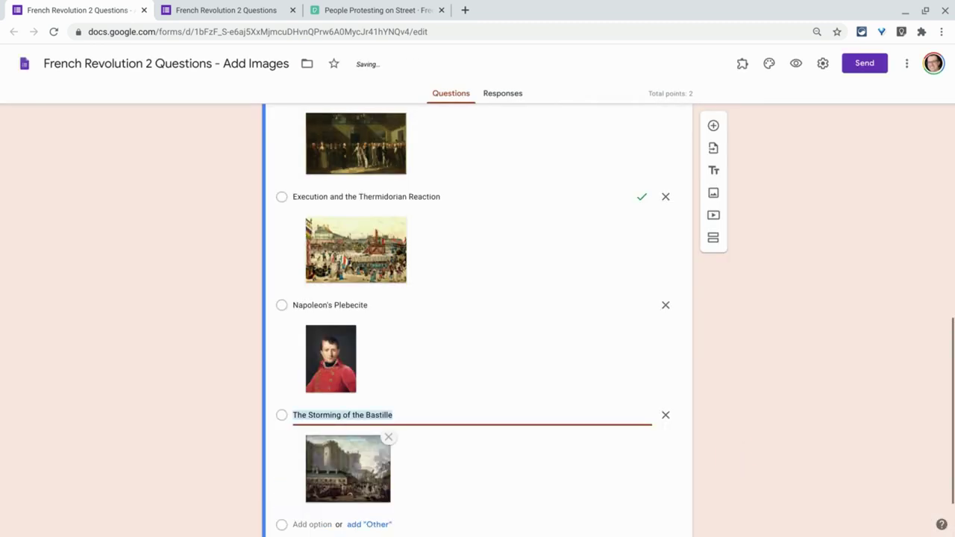
left_click(738, 439)
Open the respondent preview of the quiz and scroll through its picture answers.
scroll(742, 382, "up", 10)
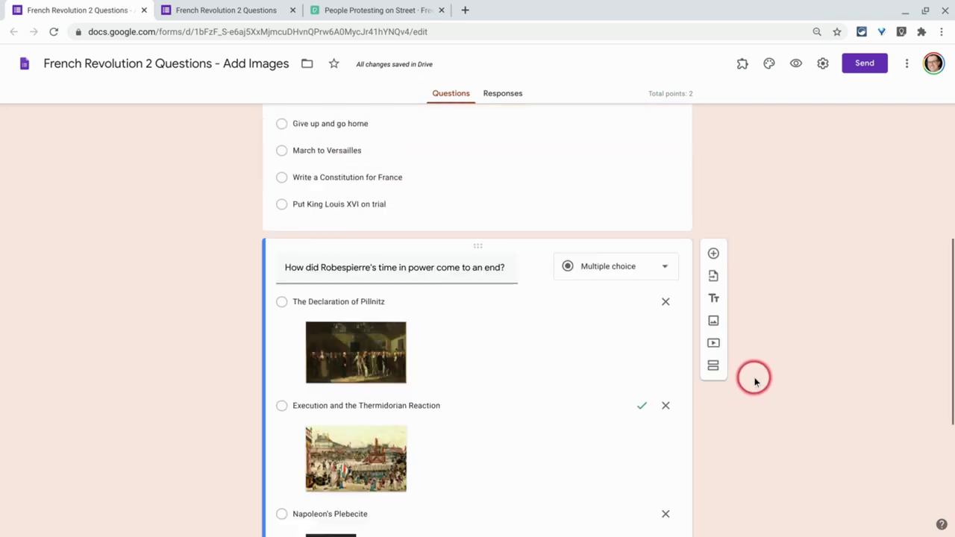
scroll(764, 224, "up", 2)
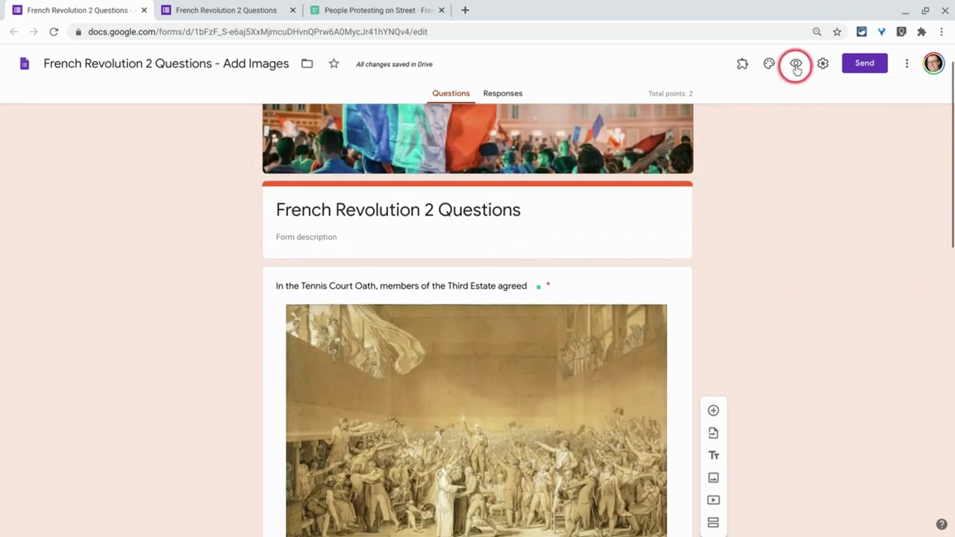
left_click(795, 63)
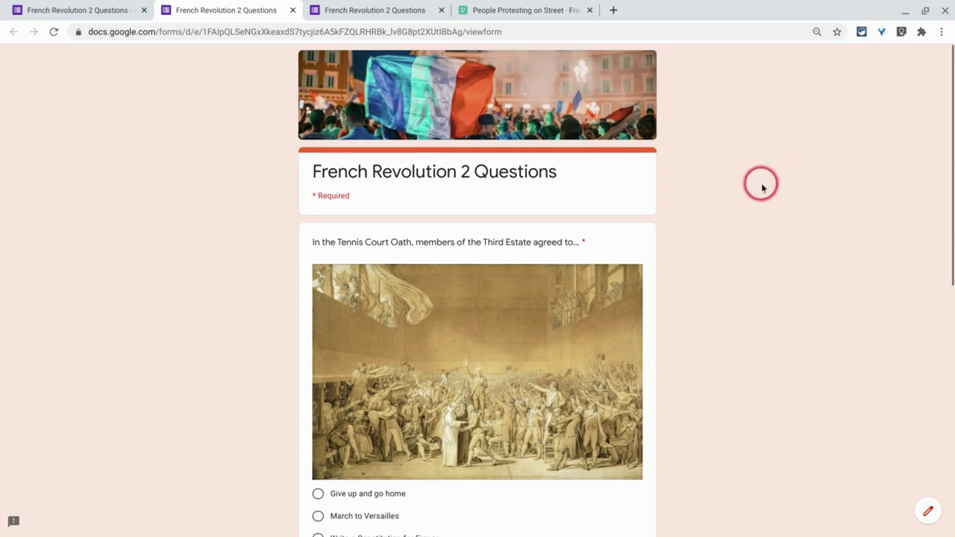
scroll(671, 172, "down", 1)
scroll(405, 153, "down", 2)
scroll(502, 196, "up", 2)
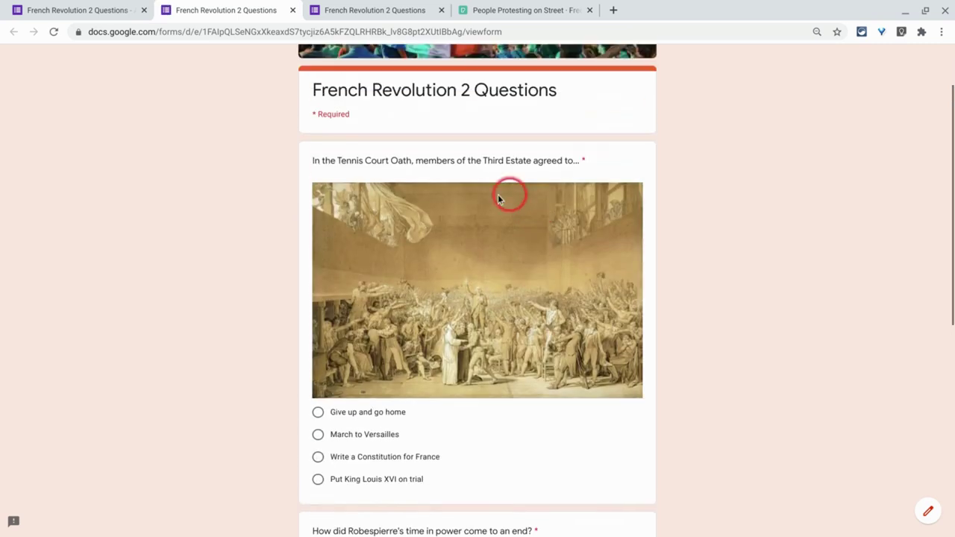
scroll(464, 231, "down", 3)
scroll(464, 232, "down", 3)
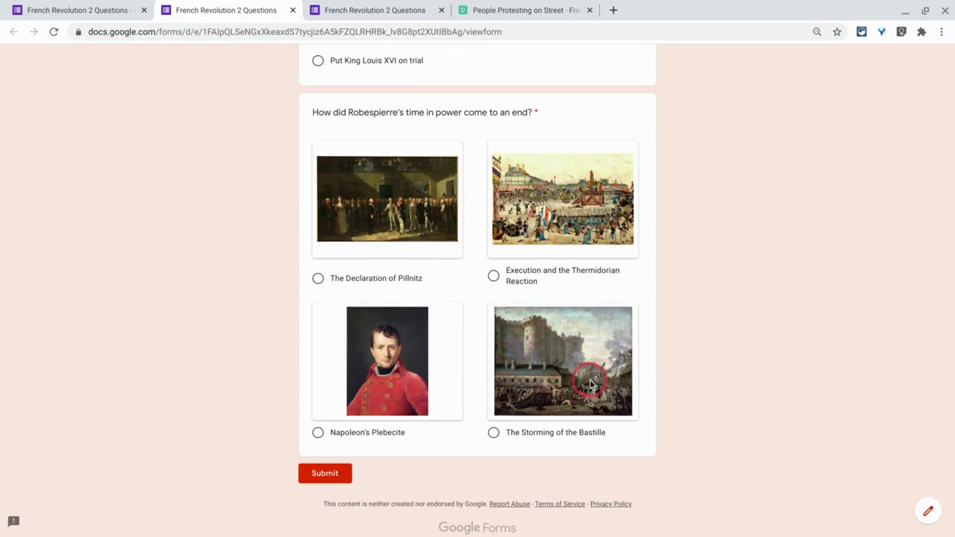
Compare the preview with the plain original form tab, then return to the preview.
left_click(385, 11)
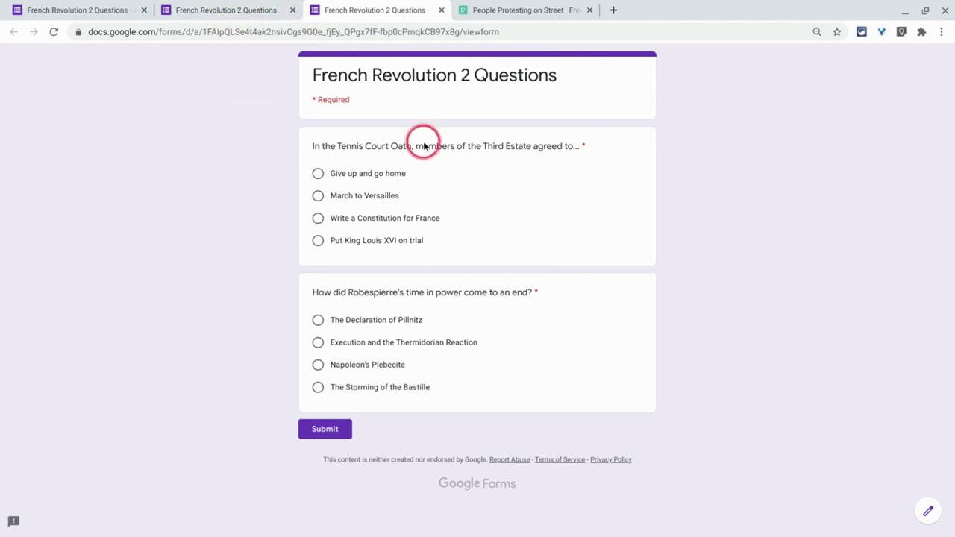
left_click(227, 14)
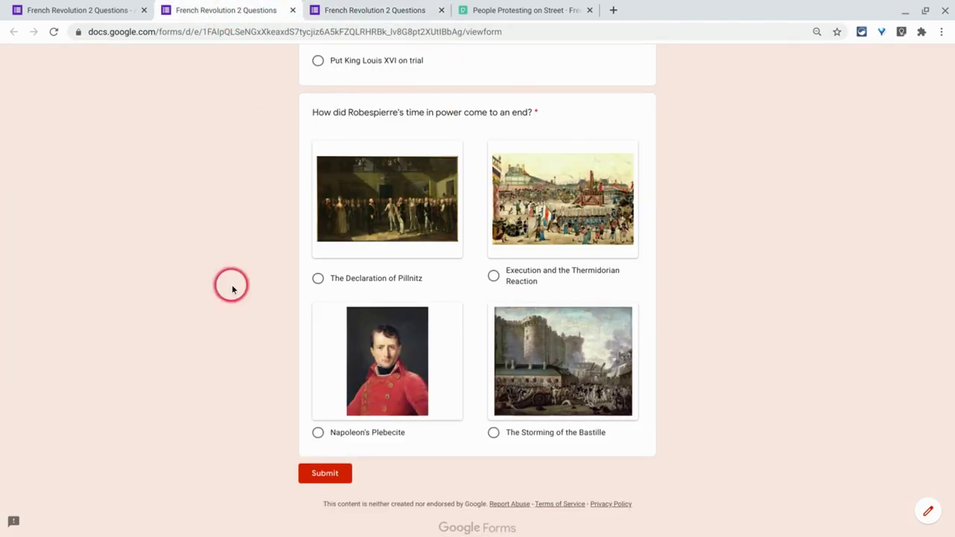
scroll(599, 381, "up", 5)
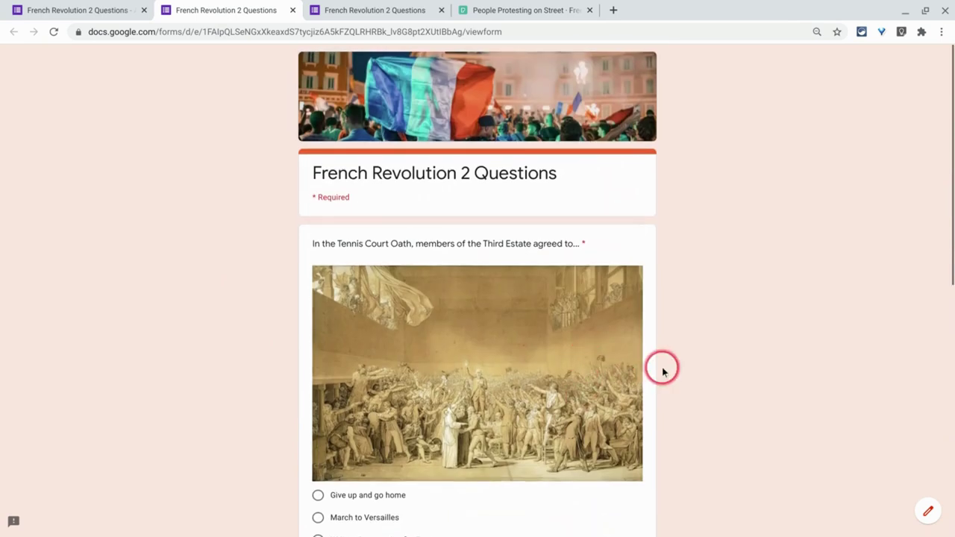
scroll(726, 386, "down", 3)
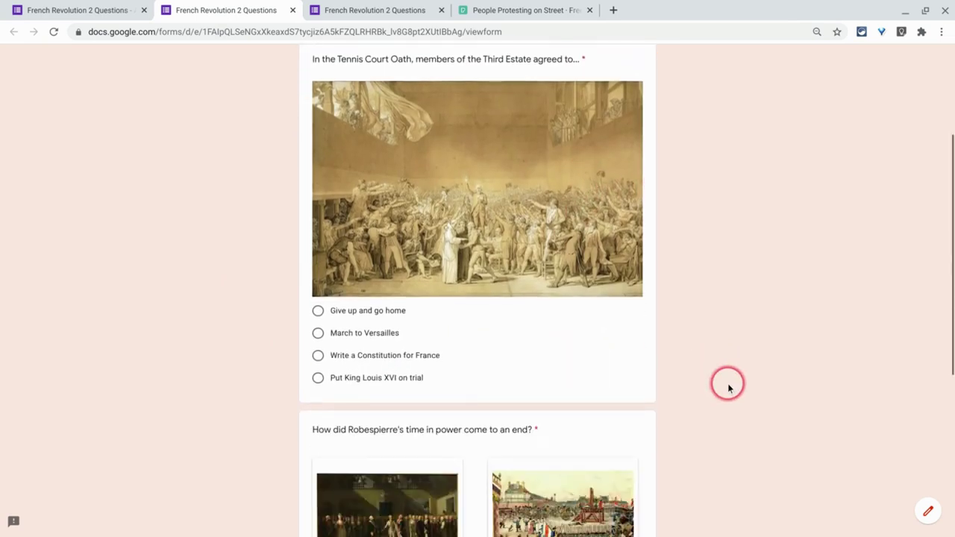
Switch back to the quiz editor and bring up Import questions.
left_click(77, 12)
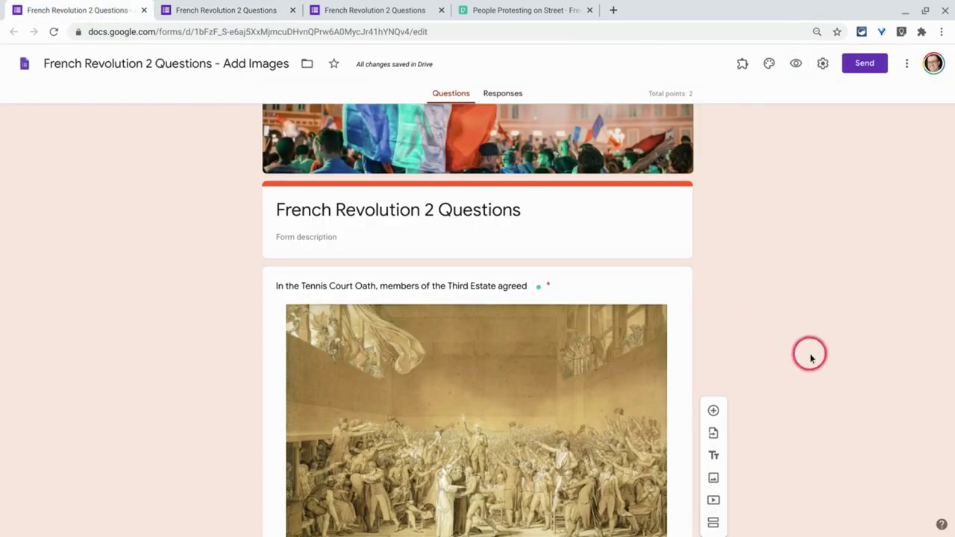
scroll(776, 381, "down", 1)
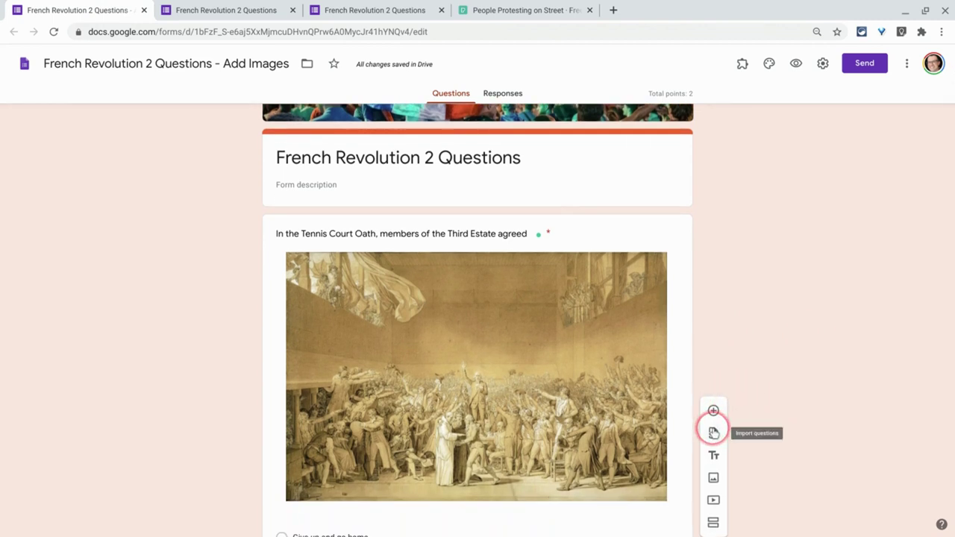
left_click(715, 431)
Review the quiz images, including the Robespierre question's pictured answer choices.
scroll(790, 339, "down", 5)
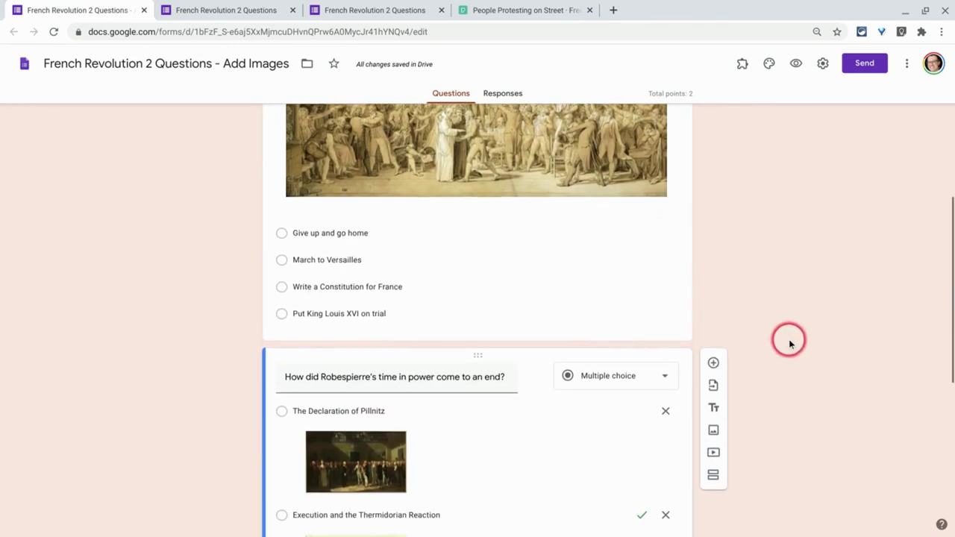
scroll(784, 351, "down", 1)
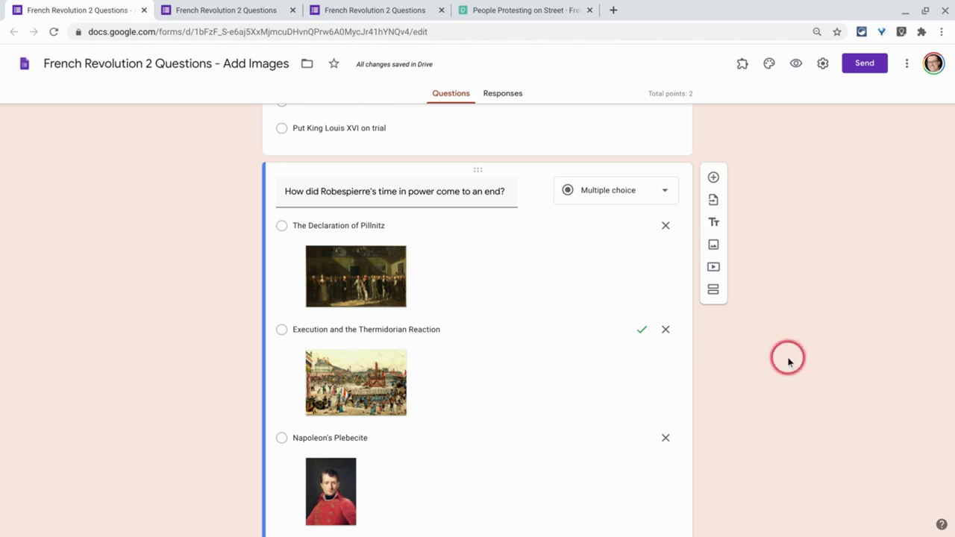
scroll(788, 361, "up", 10)
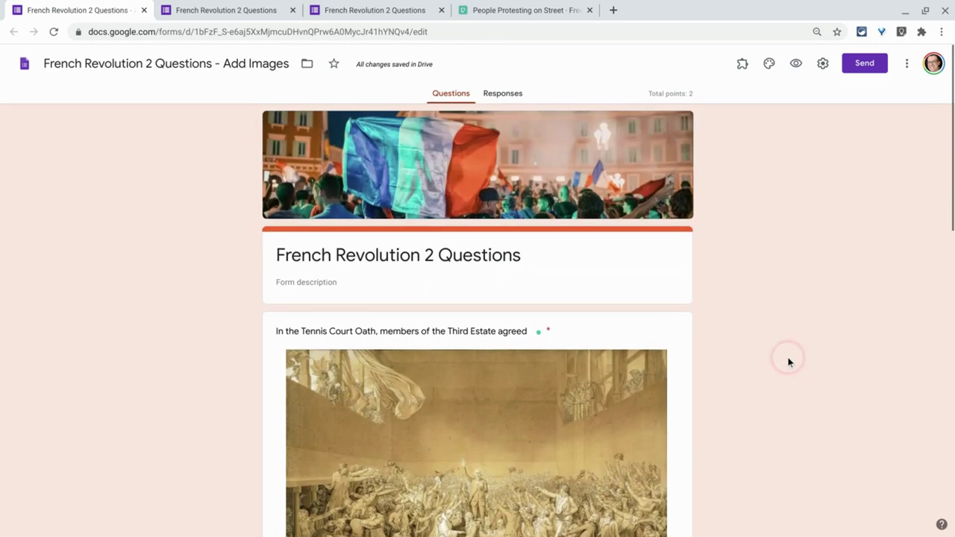
left_click(228, 87)
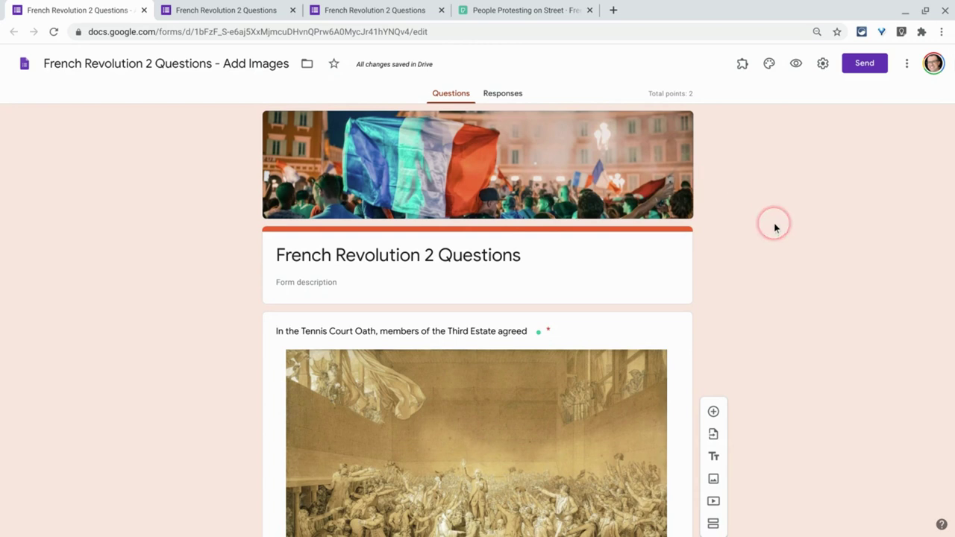
scroll(769, 237, "down", 3)
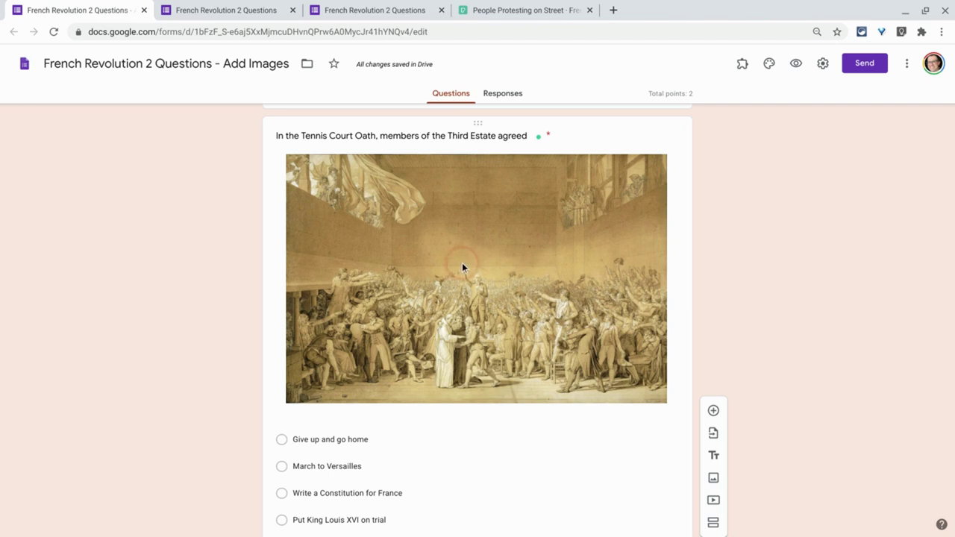
scroll(564, 282, "down", 5)
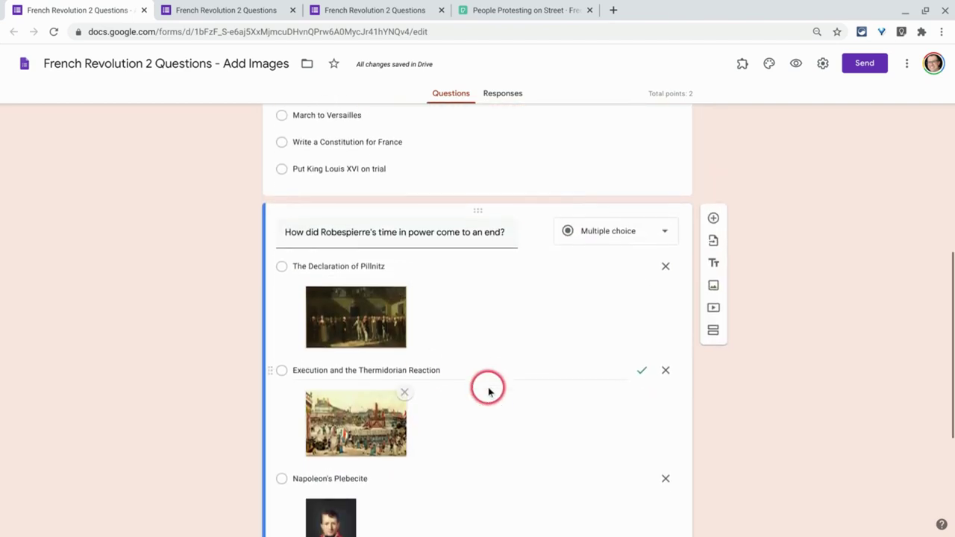